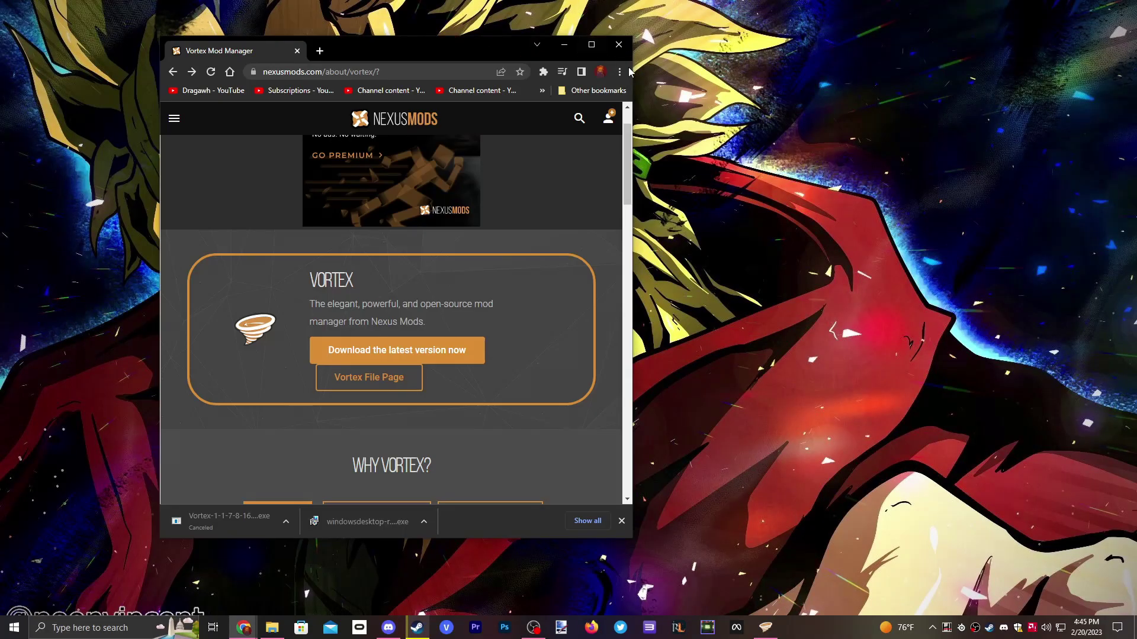
Step: Widen the browser window and reposition it so the full Vortex page layout fits on the desktop
drag(632, 66, 984, 67)
drag(755, 57, 778, 69)
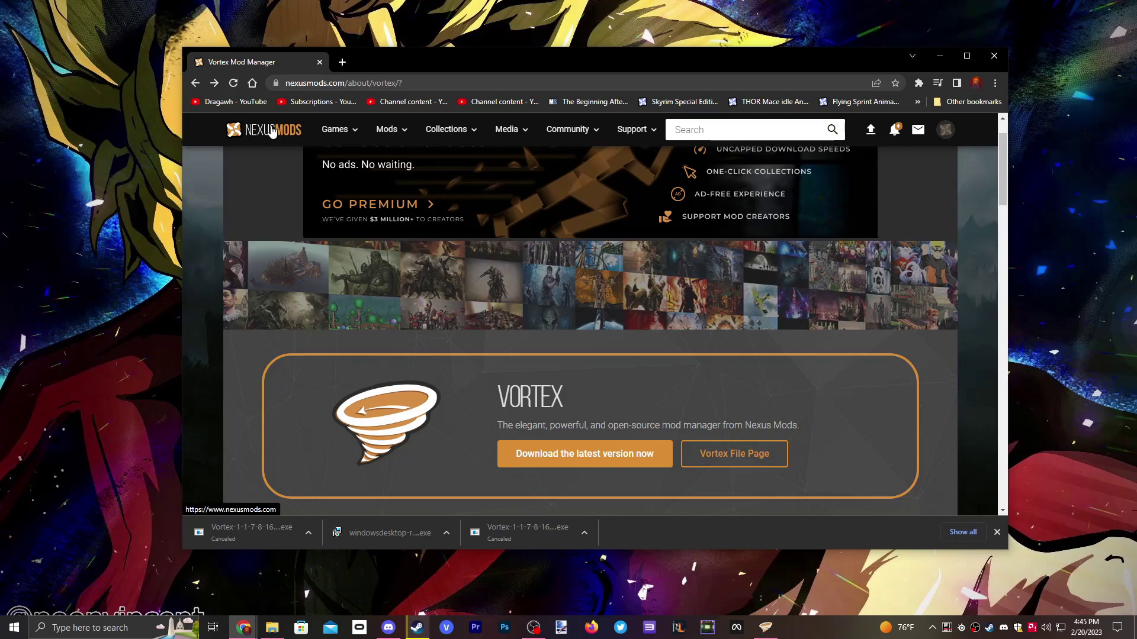
drag(872, 59, 784, 27)
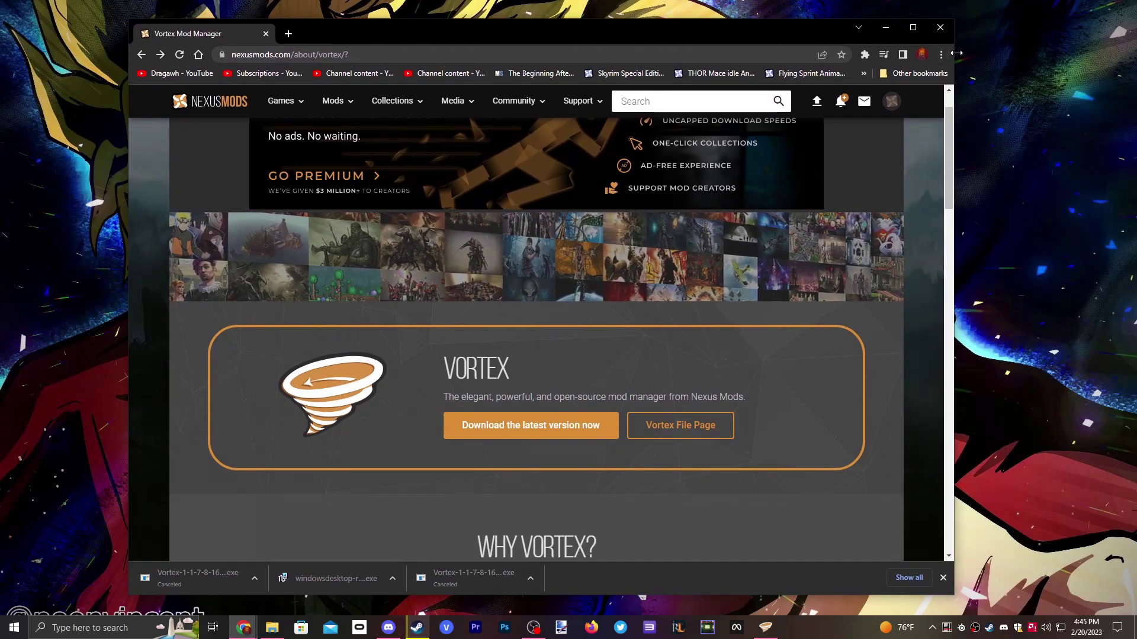
drag(956, 53, 1129, 53)
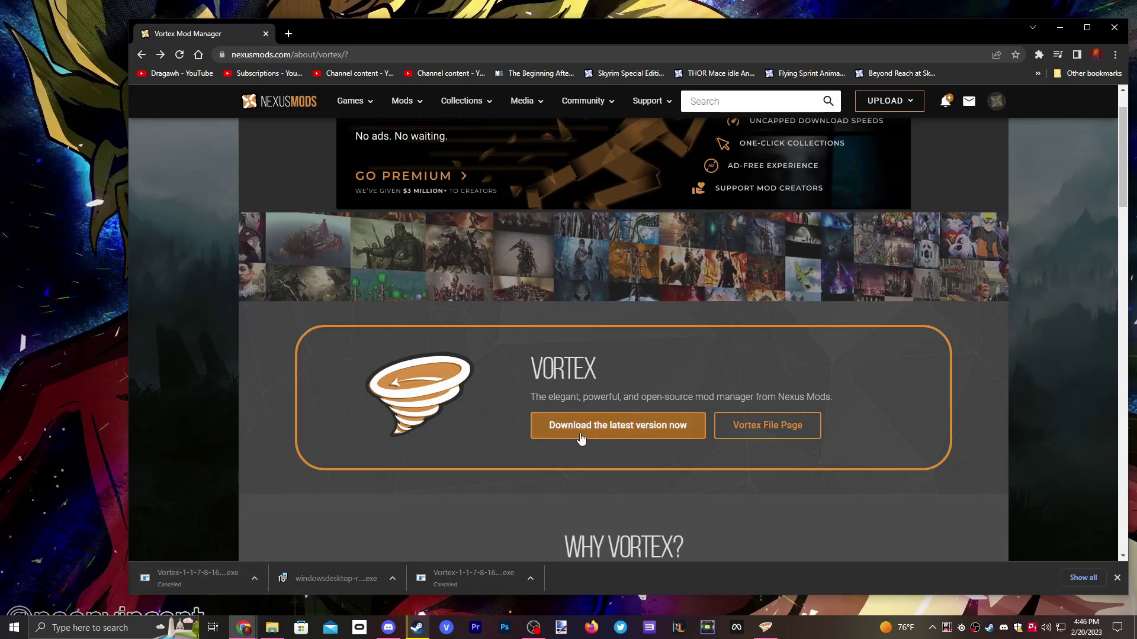
Step: Go to the latest Vortex version's files and request a manual download of the one-click Vortex installer
click(610, 434)
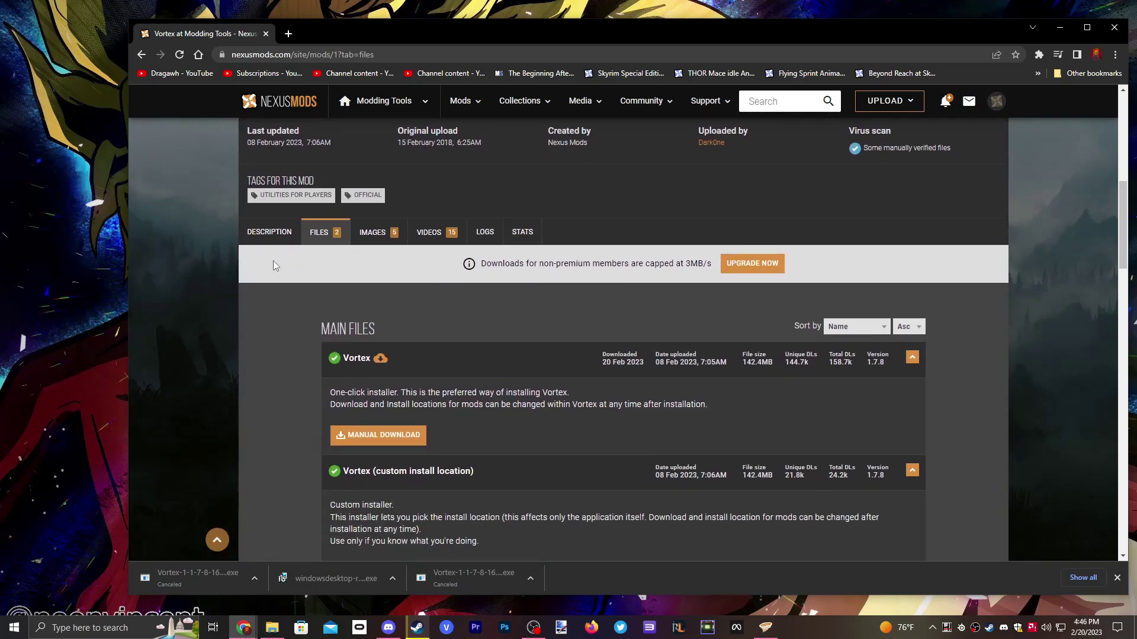
scroll(276, 258, down, 1)
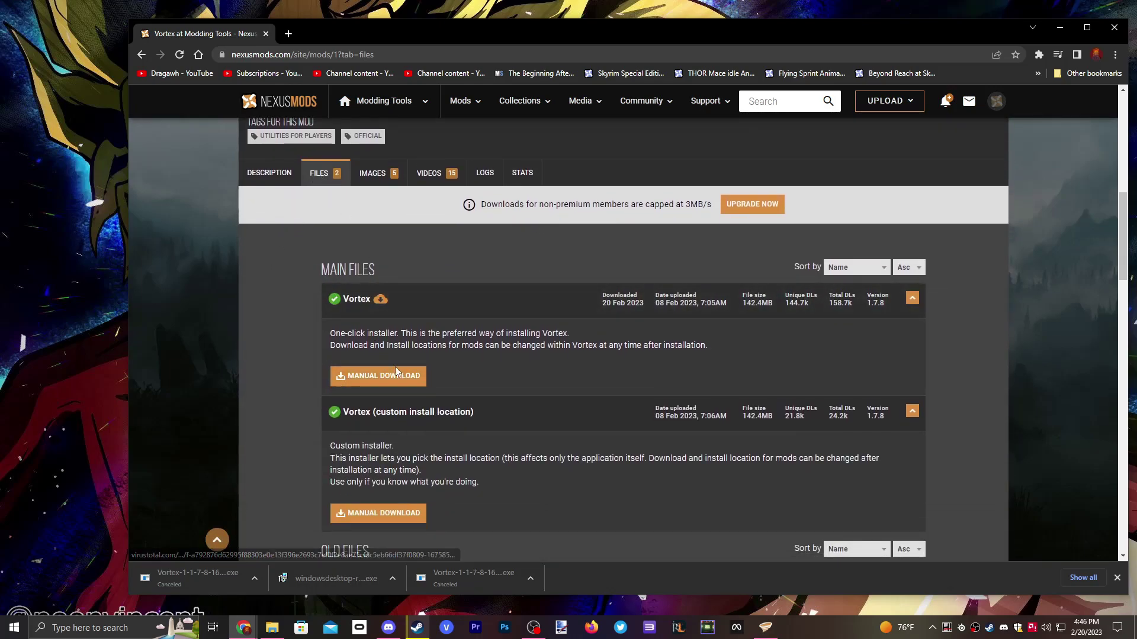
click(356, 382)
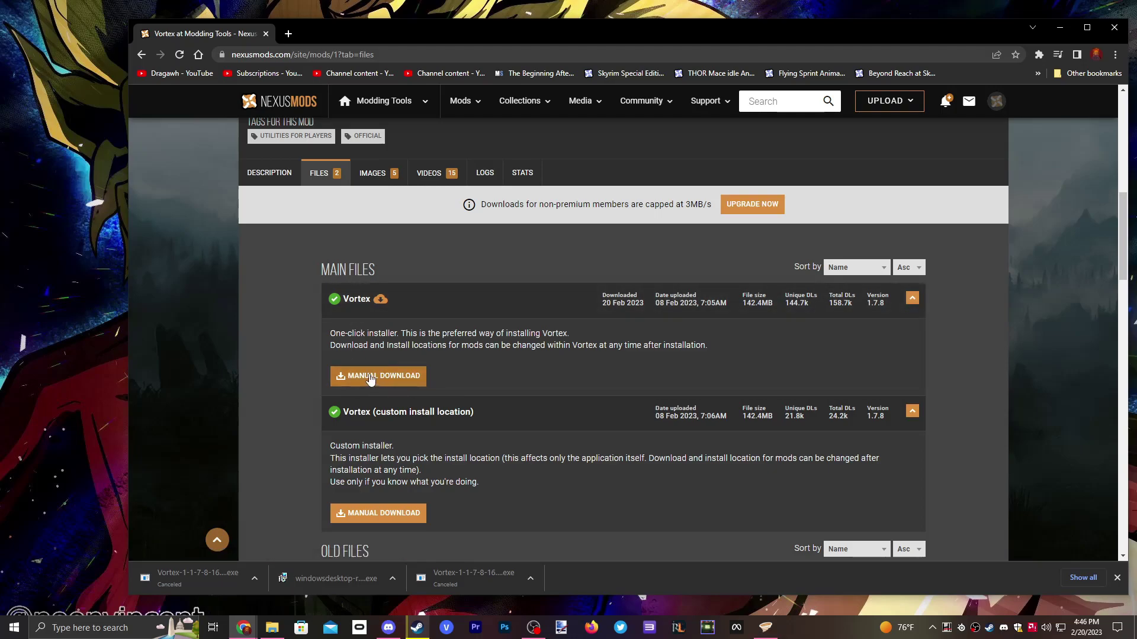
click(372, 378)
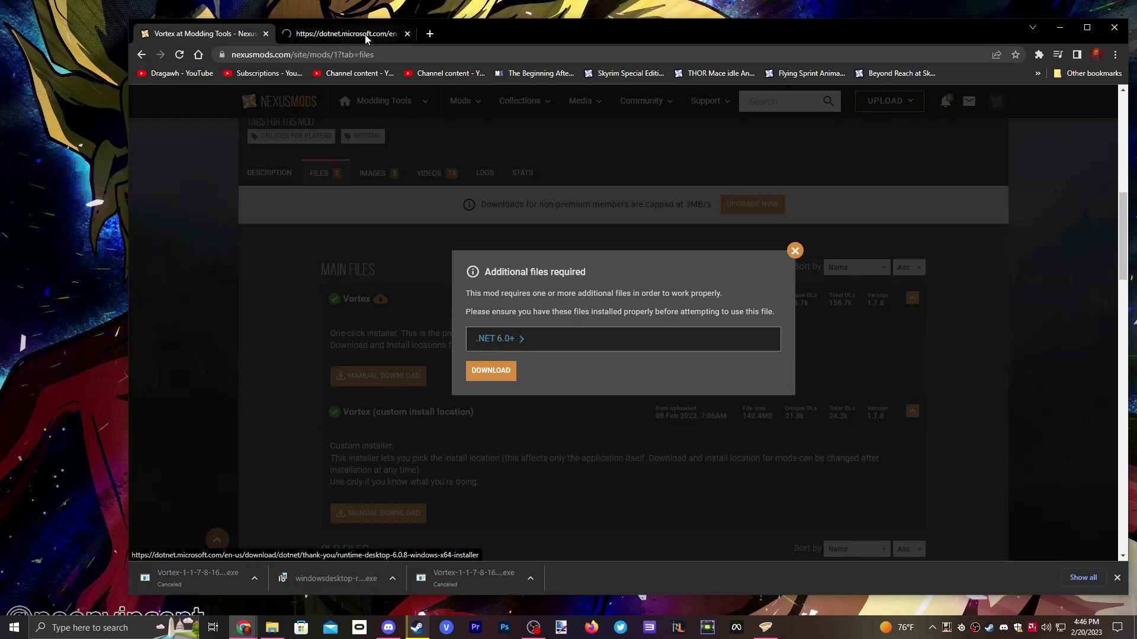
Step: View the .NET 6.0 Desktop Runtime (v6.0.8) download page and close it
click(349, 36)
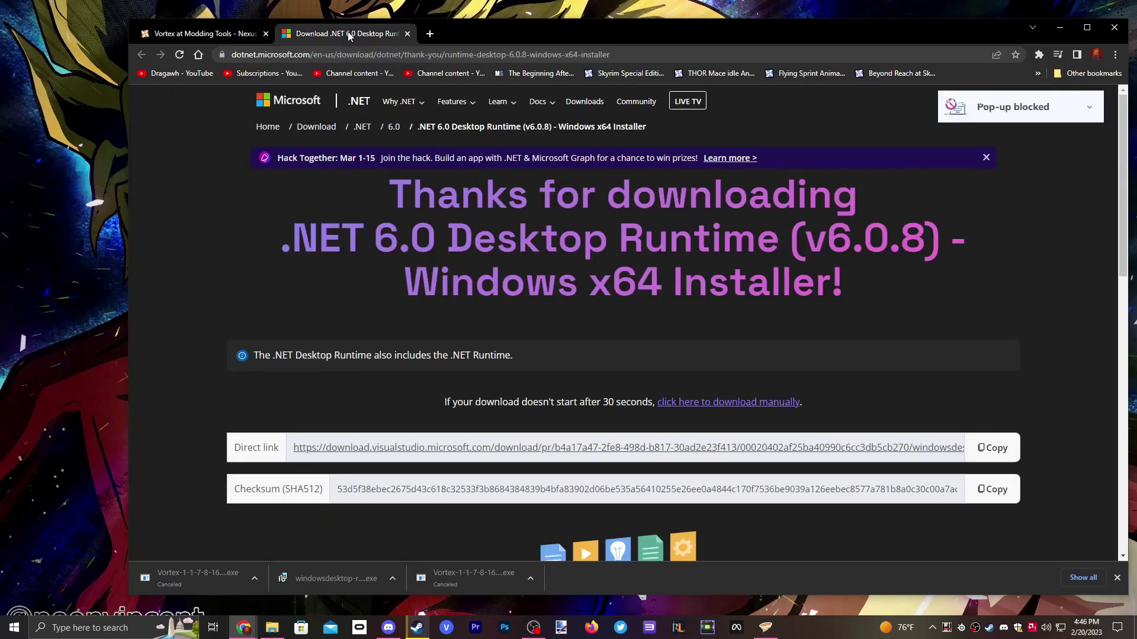
scroll(382, 352, down, 2)
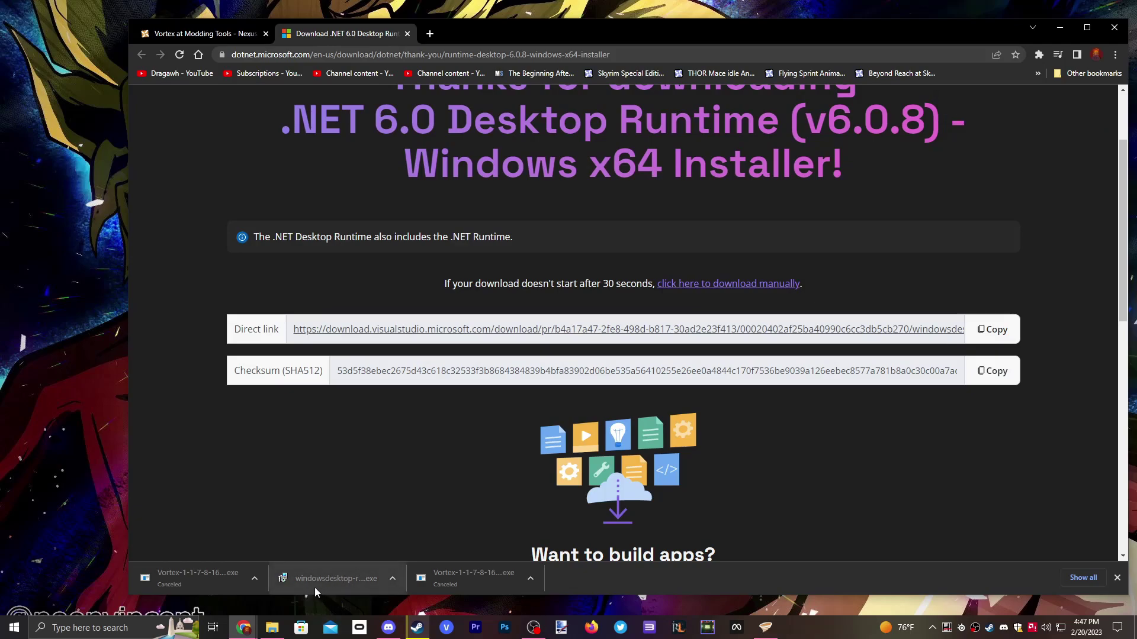
click(407, 34)
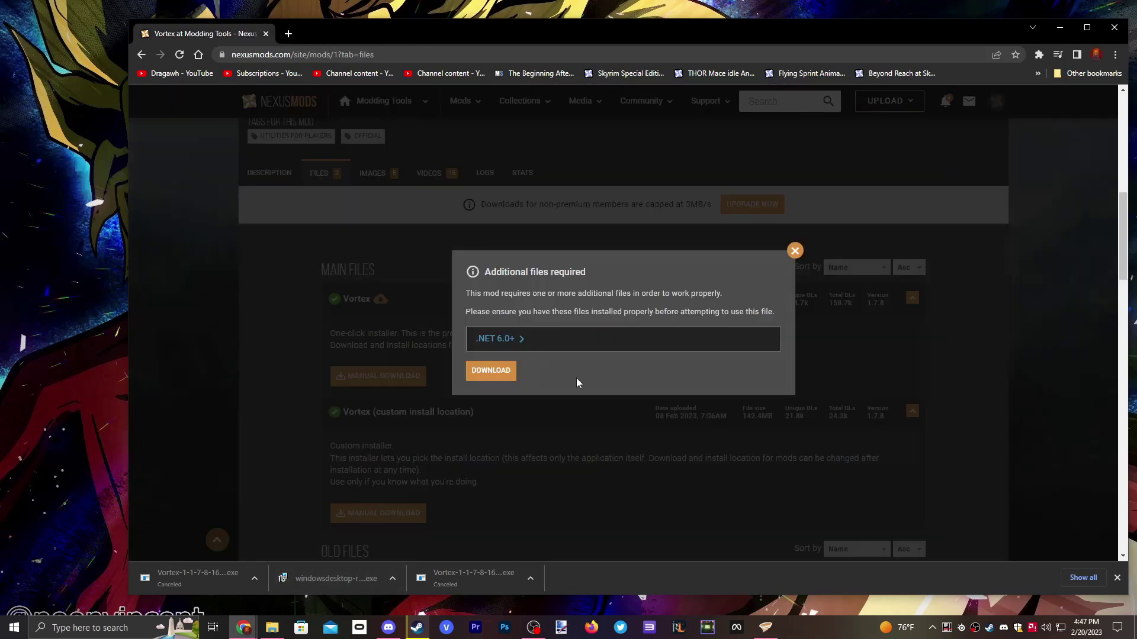
Step: Request the free slow download of the Vortex installer, return to the mod's file list and dismiss the additional-files notice
click(490, 371)
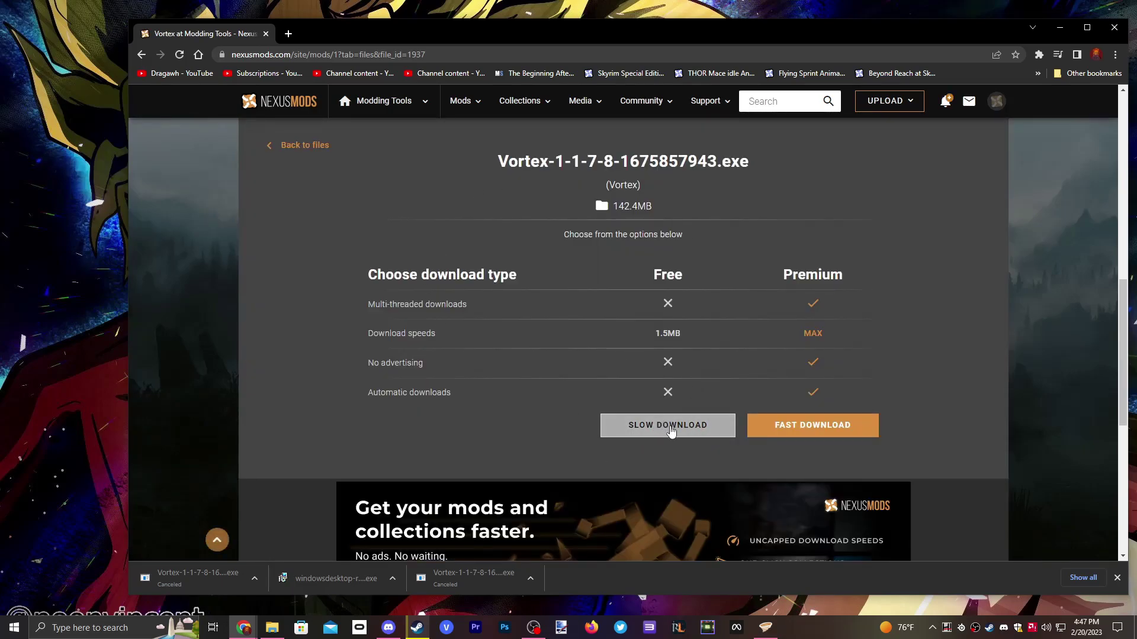
click(671, 430)
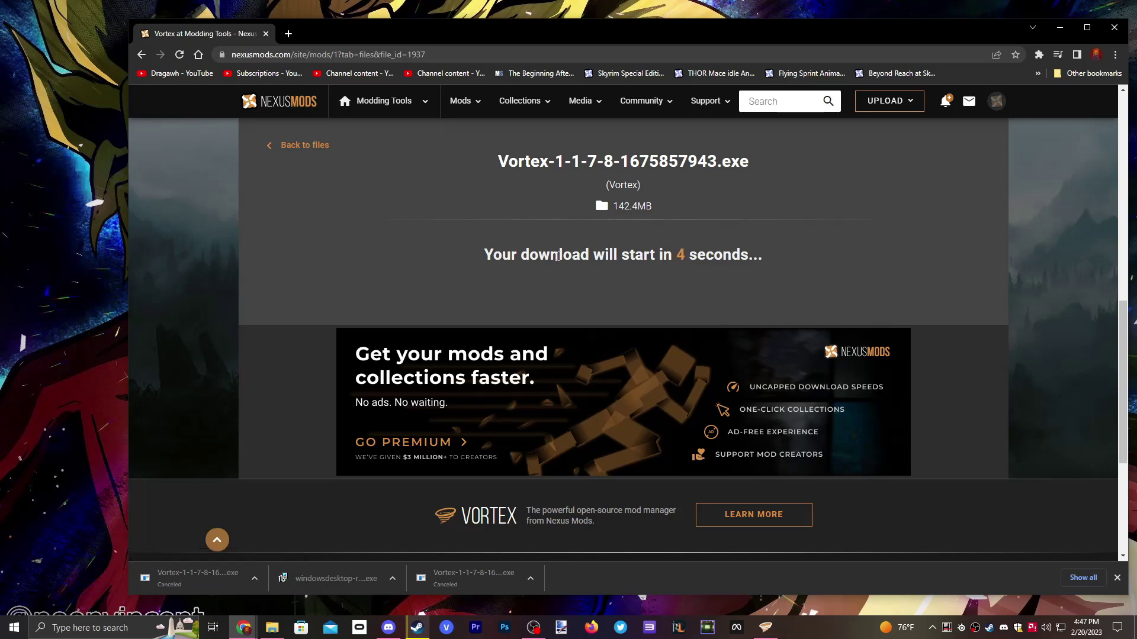
click(143, 55)
click(795, 251)
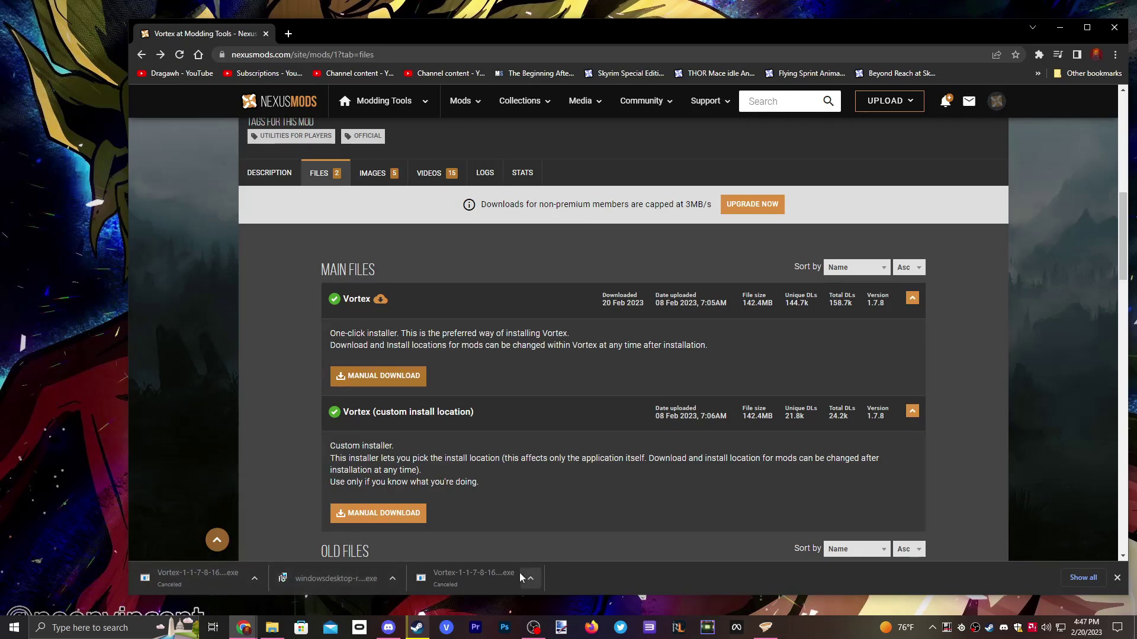
Step: Launch the downloaded Windows Desktop Runtime 6.0.8 (x64) installer and cancel out of it without installing
click(340, 581)
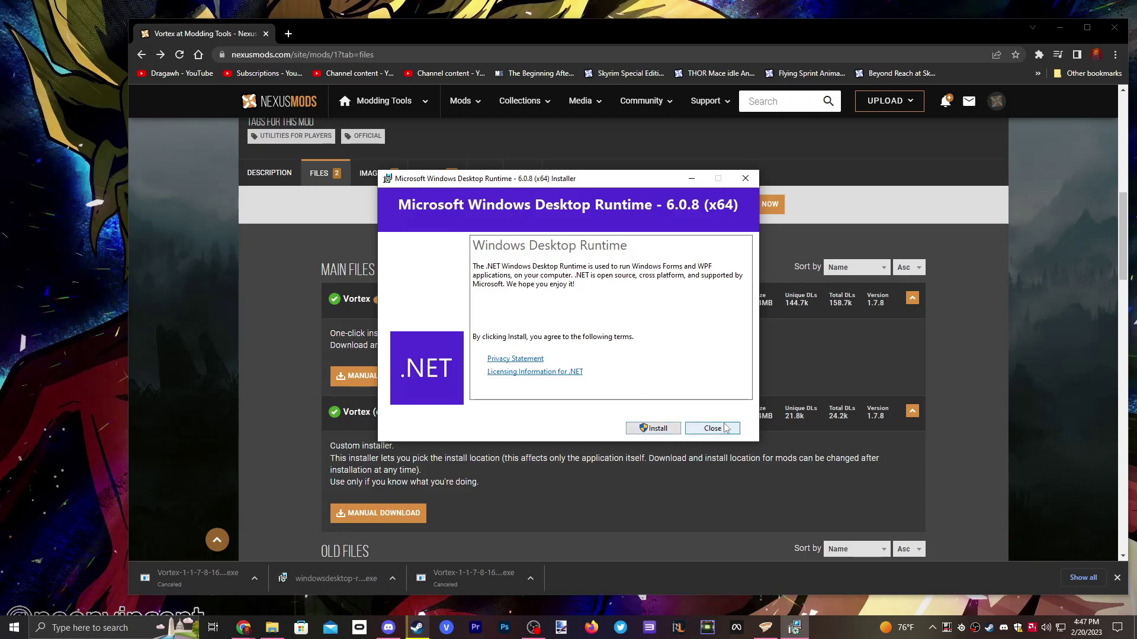
click(704, 428)
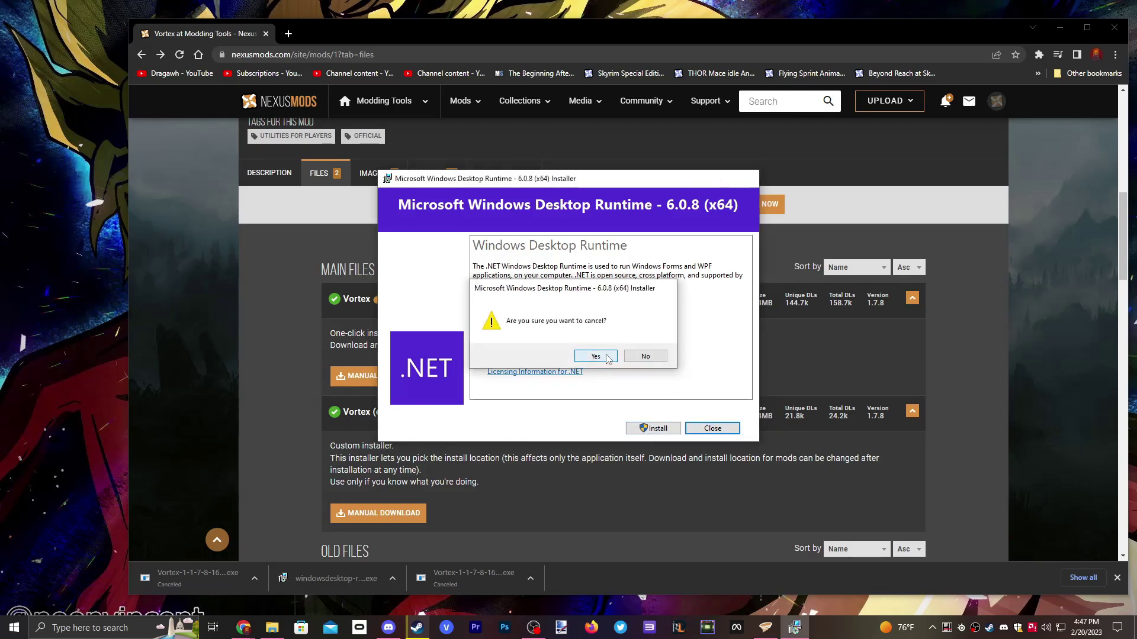
click(596, 357)
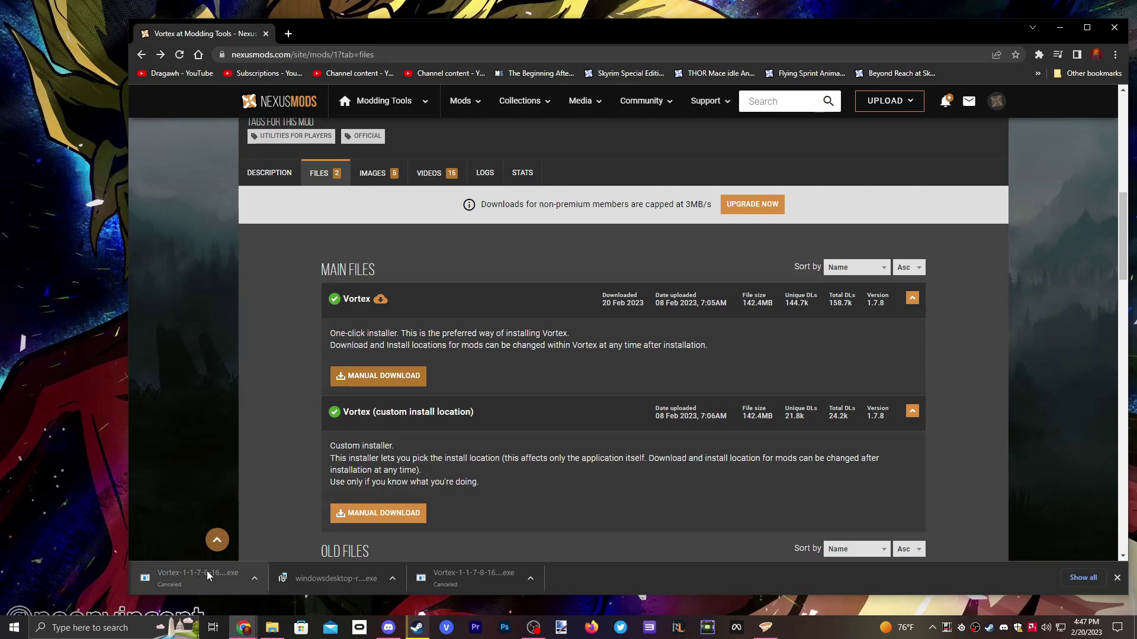
Step: Minimize the browser and launch the Vortex app through a Windows search for "vort"
click(243, 628)
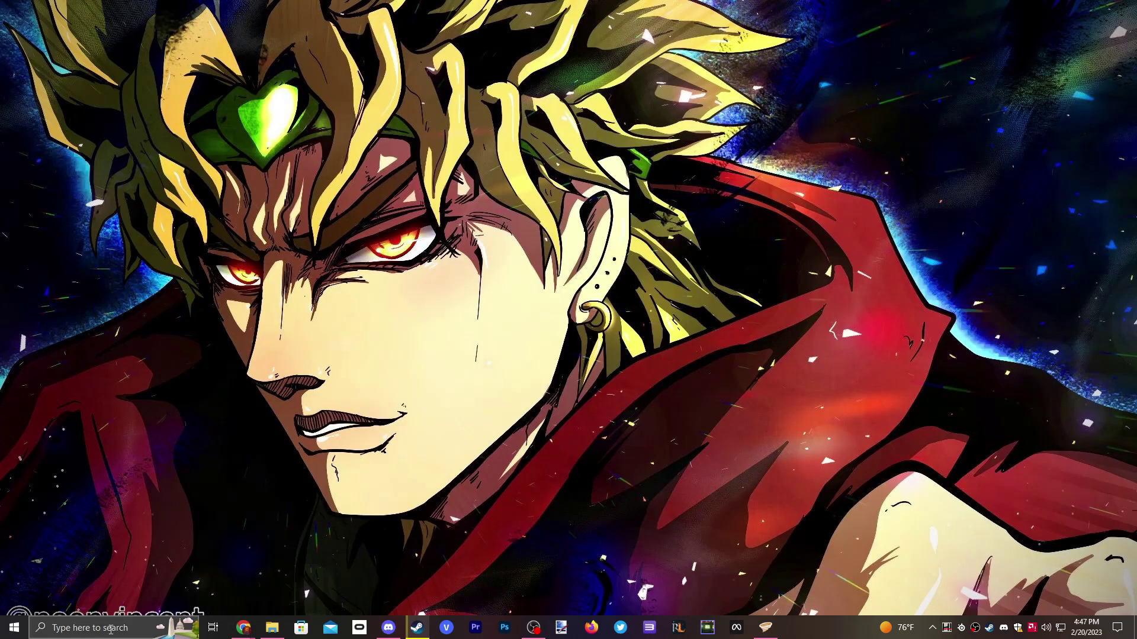
click(88, 629)
text(v)
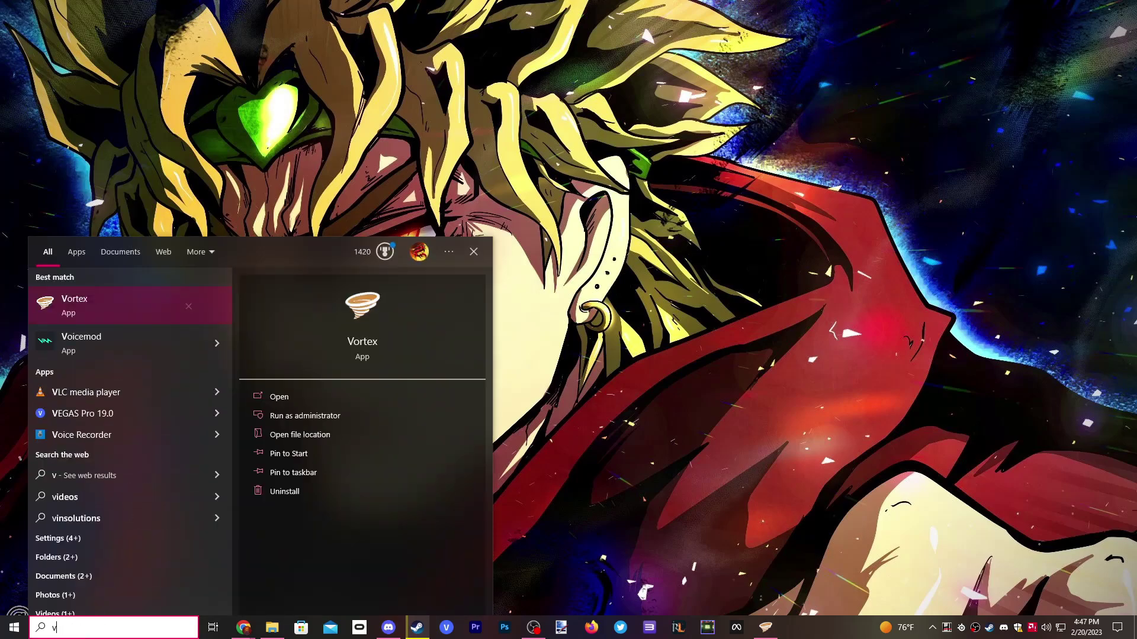
text(ort)
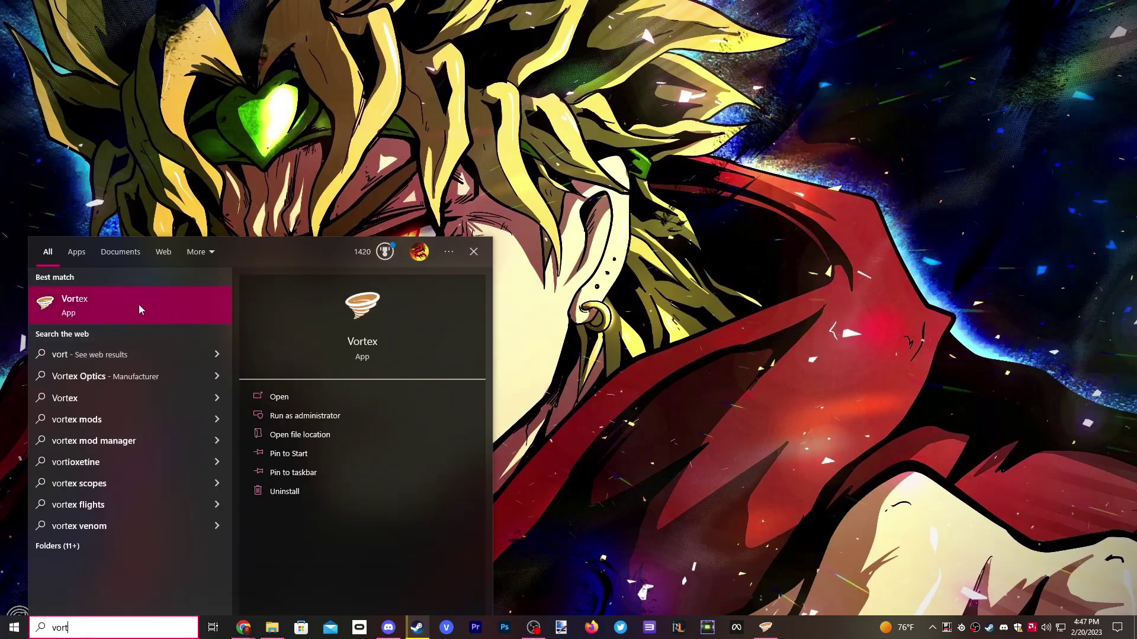
key(Return)
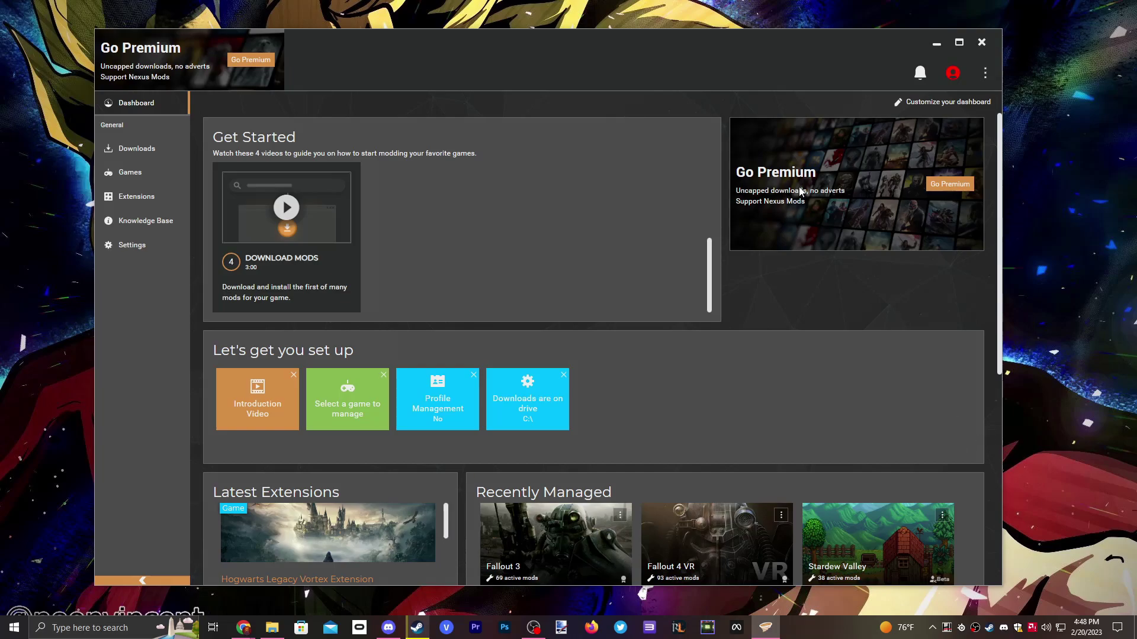
Step: Log in to Vortex through the Nexus Mods website and authorise its access to the account
click(952, 73)
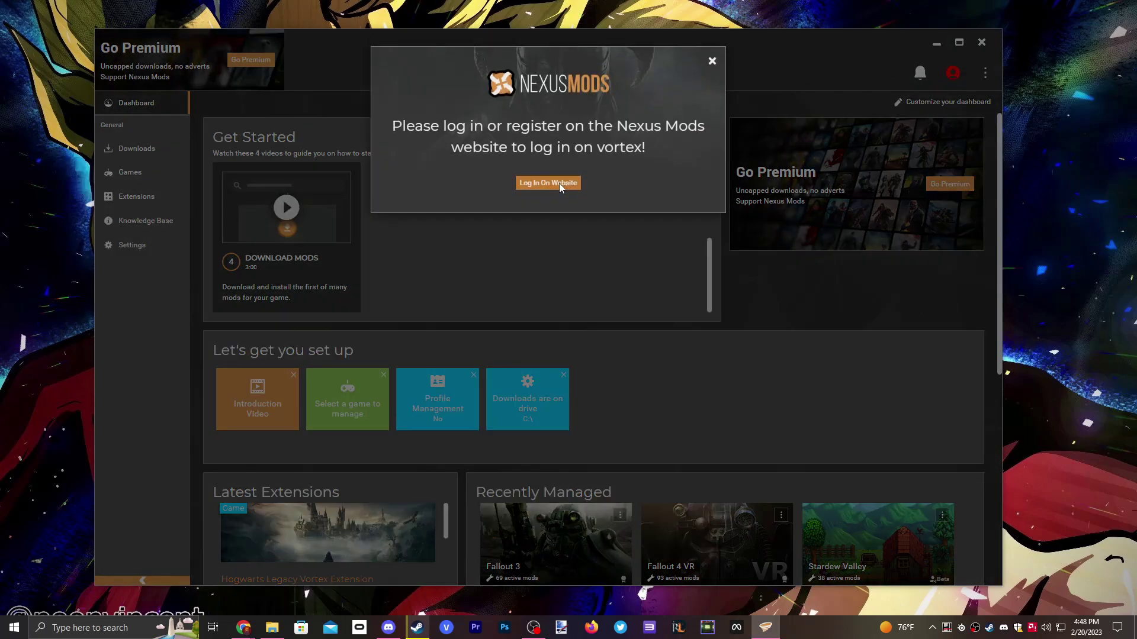
click(540, 185)
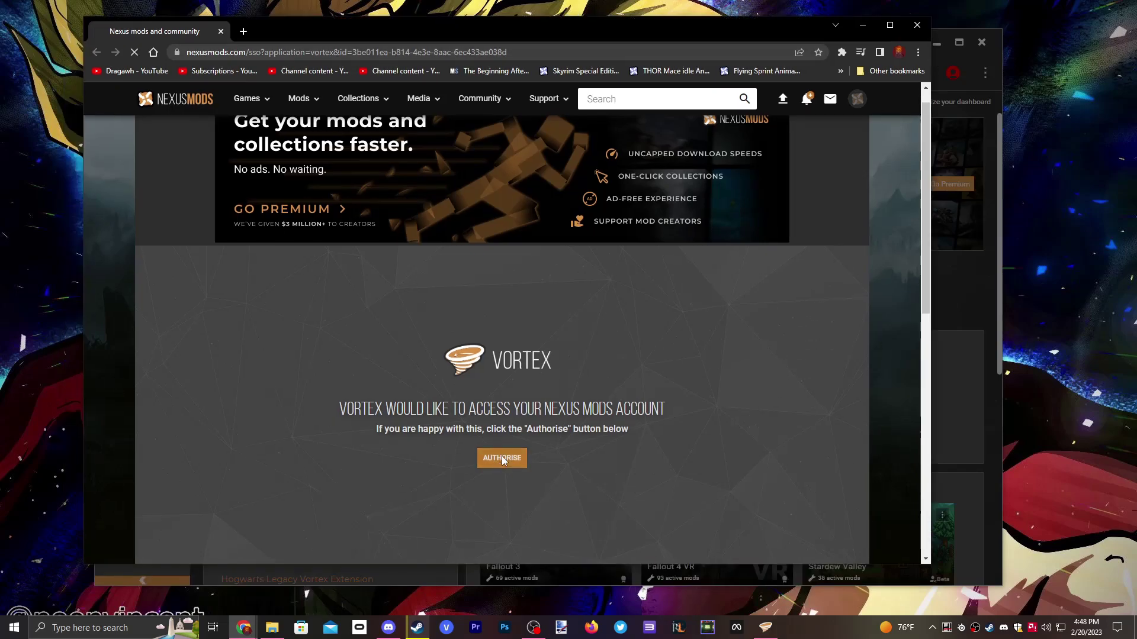
click(503, 461)
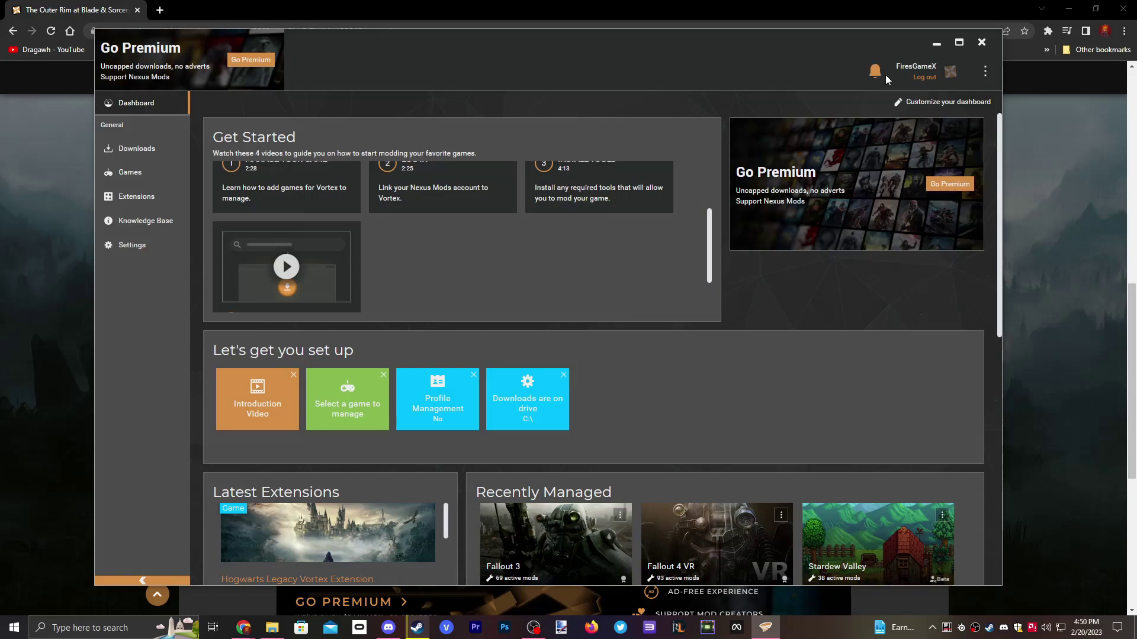
Step: Find Blade & Sorcery among the games and start setting its install location manually
click(136, 174)
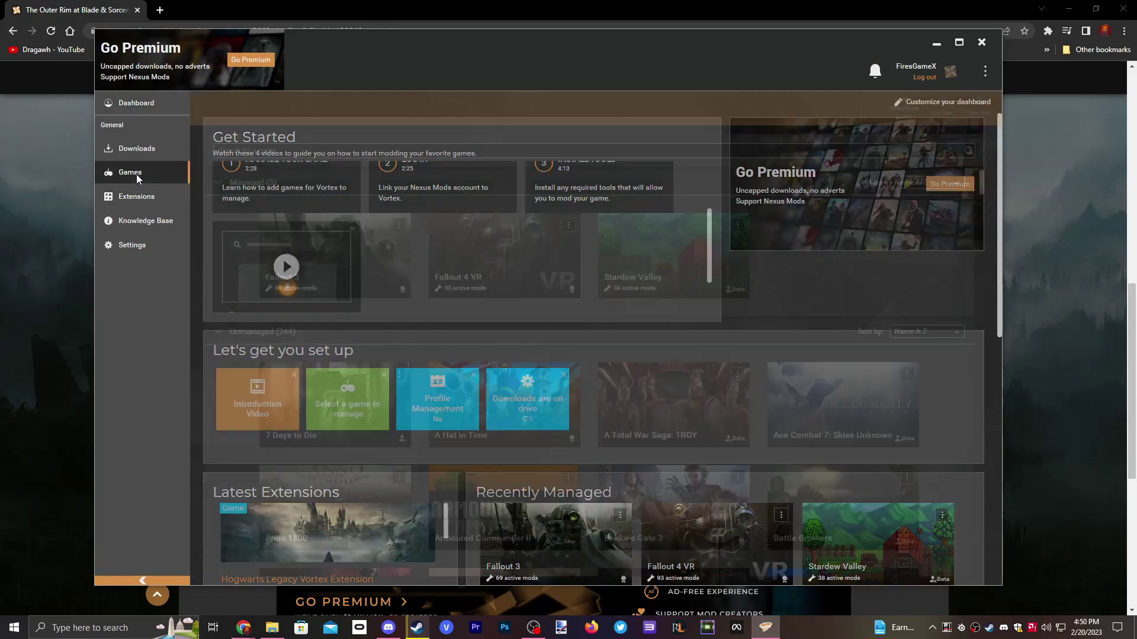
scroll(616, 320, down, 5)
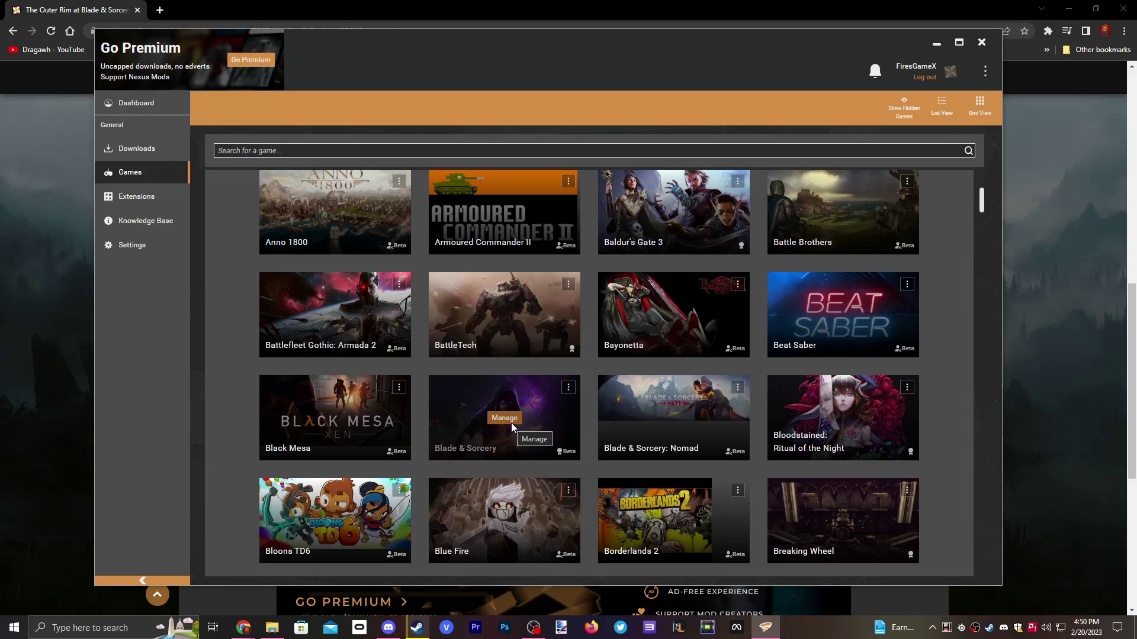
click(569, 388)
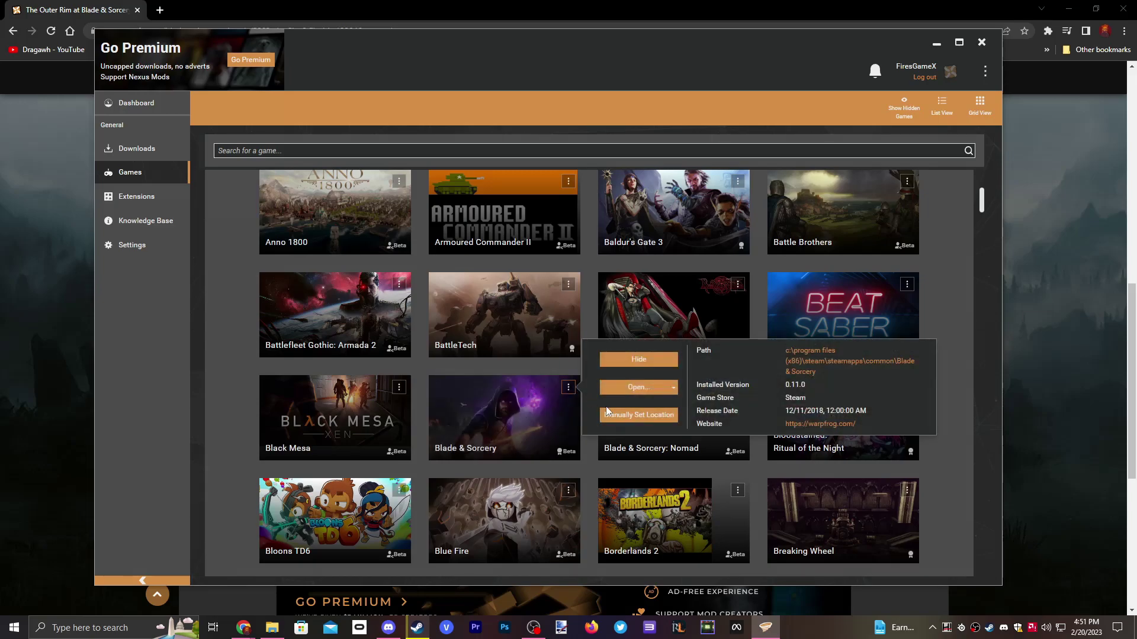
click(637, 416)
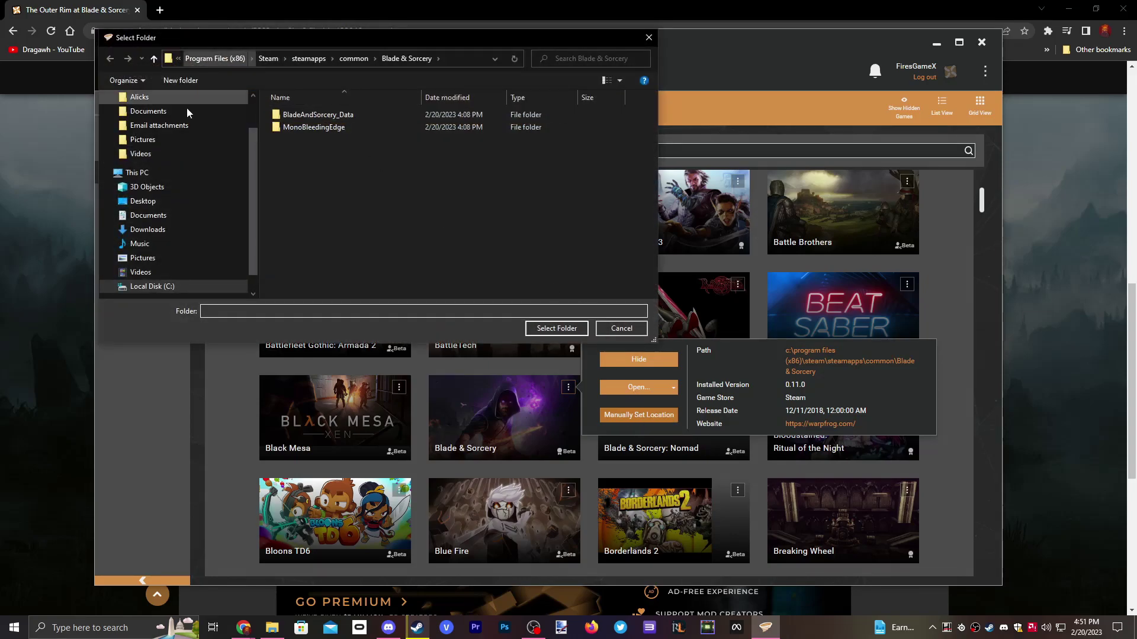
Step: Set Blade & Sorcery's location to C:\Program Files (x86)\Steam\steamapps\common\Blade & Sorcery
click(136, 173)
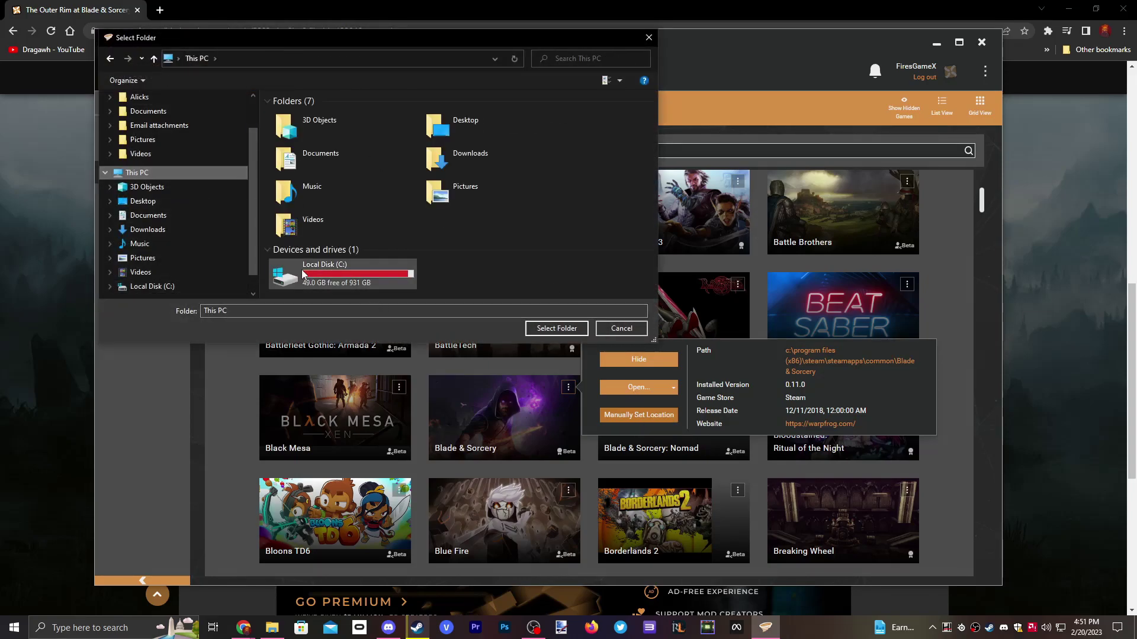
double_click(303, 272)
double_click(320, 264)
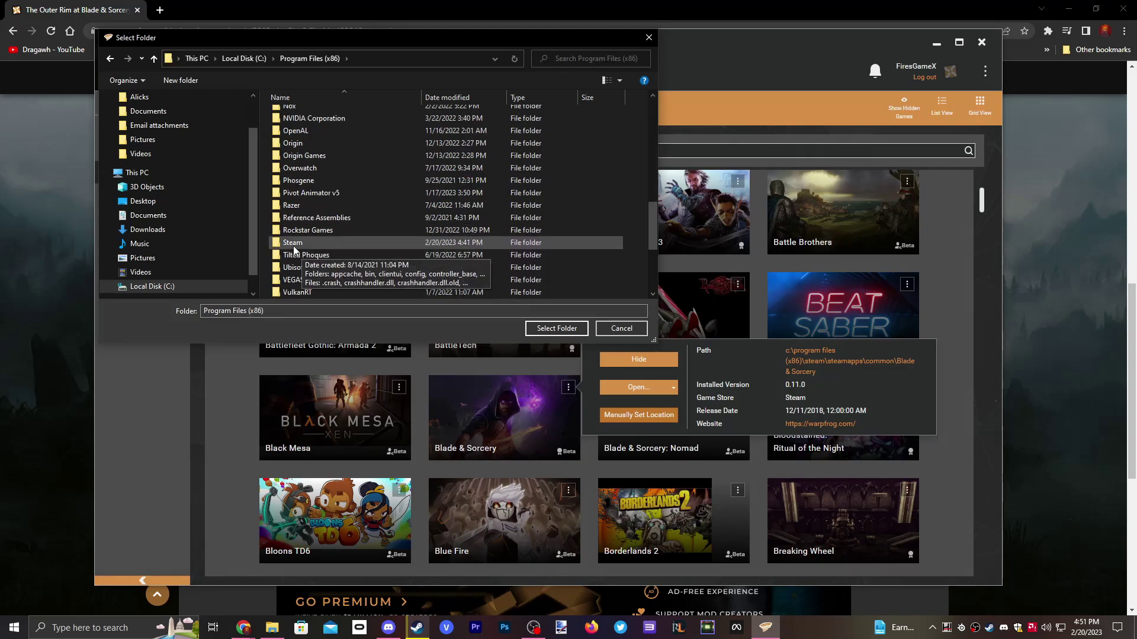
double_click(328, 243)
scroll(314, 249, down, 2)
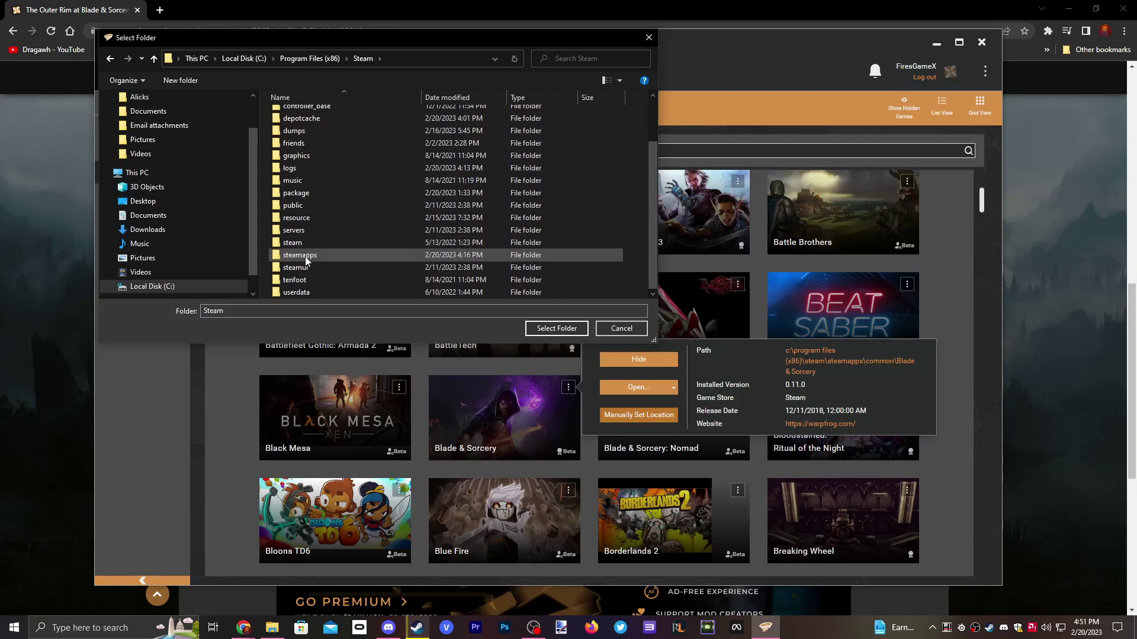
double_click(304, 255)
click(296, 118)
double_click(297, 117)
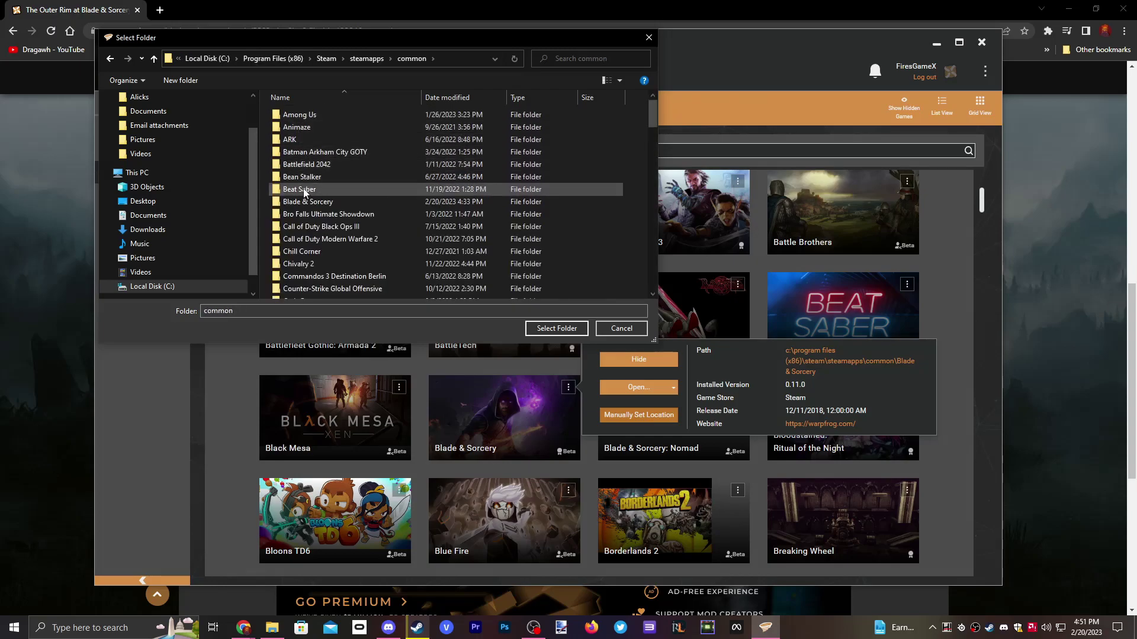
click(309, 202)
click(557, 329)
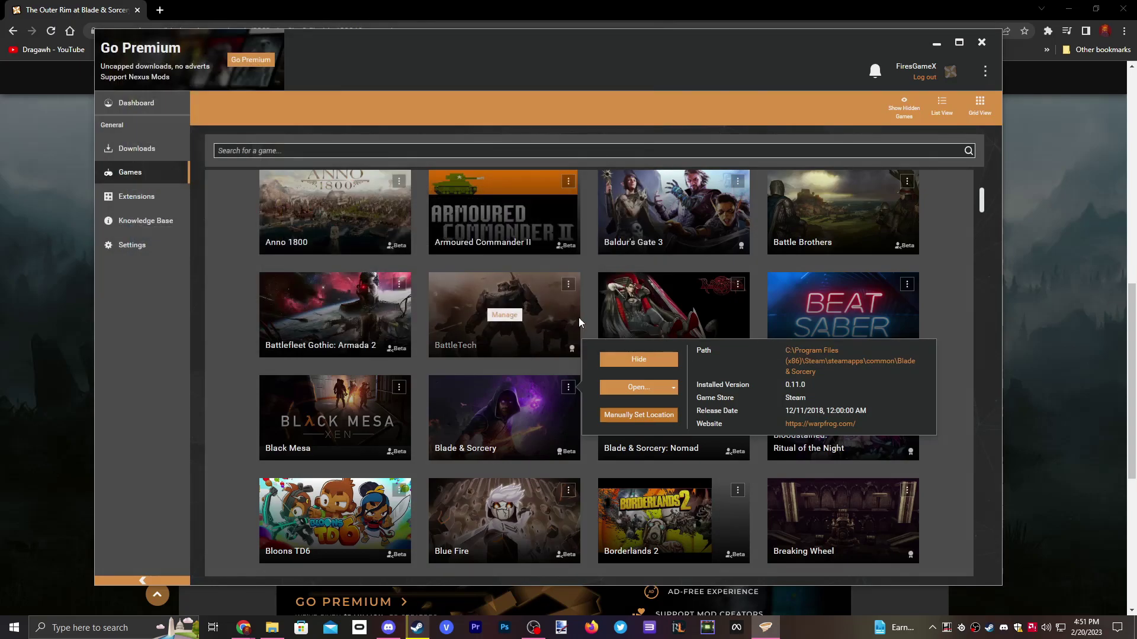
Step: Make Blade & Sorcery a managed game in Vortex
scroll(514, 414, up, 5)
scroll(514, 413, down, 5)
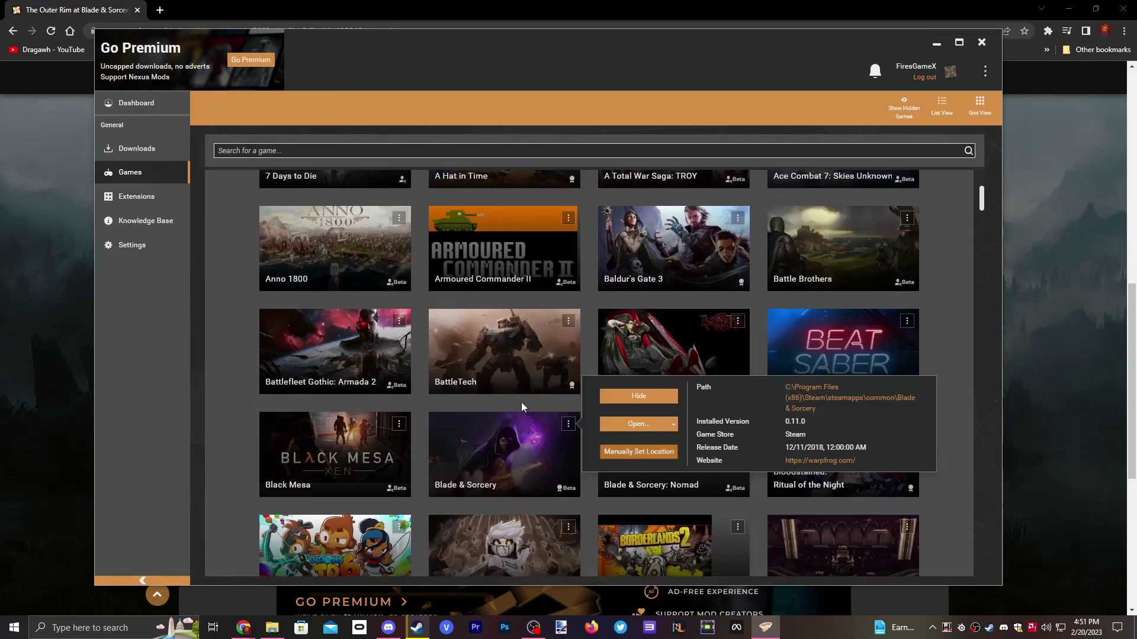
scroll(513, 404, up, 6)
scroll(520, 396, down, 5)
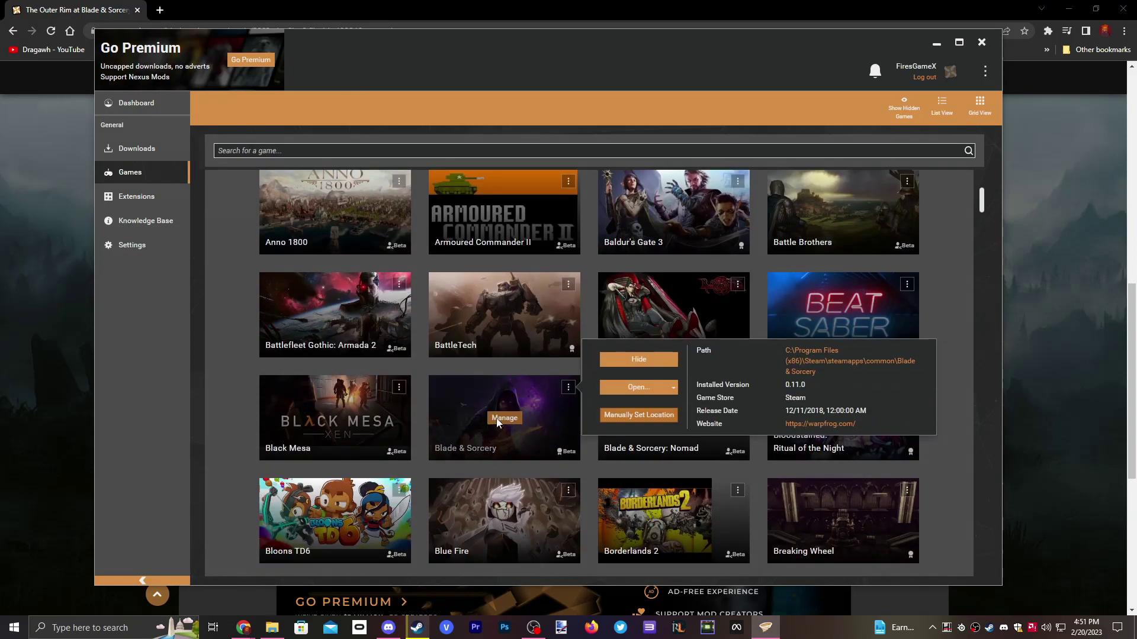
click(516, 418)
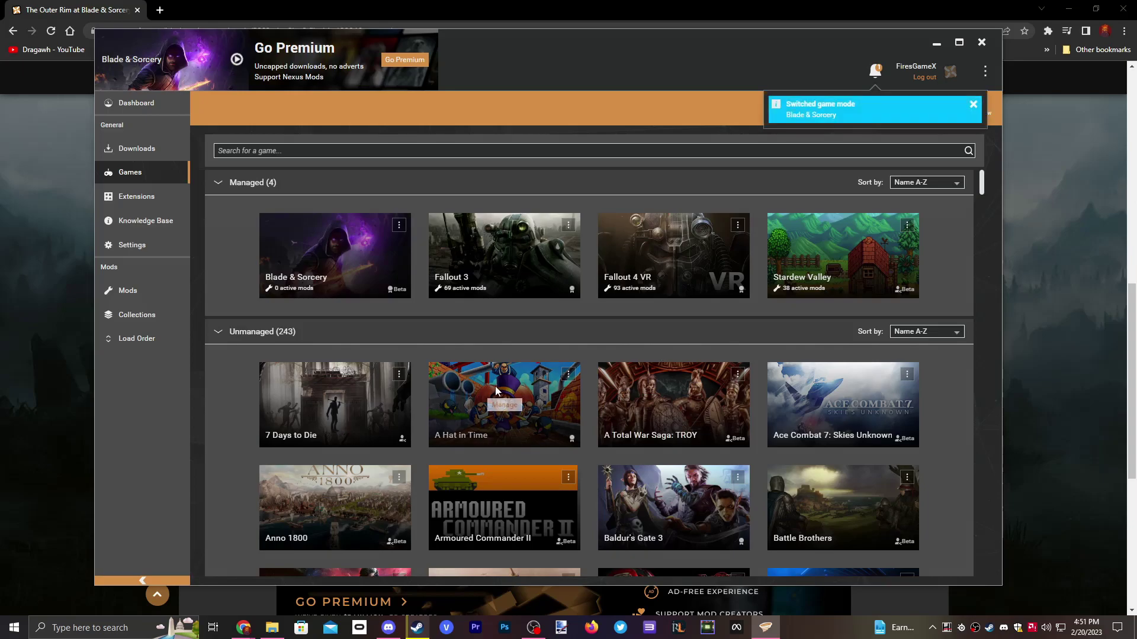
Step: Switch to the Blade & Sorcery page of Nexus Mods in the browser and open the 1851 Colt Navy Revolver mod in a new tab
click(973, 106)
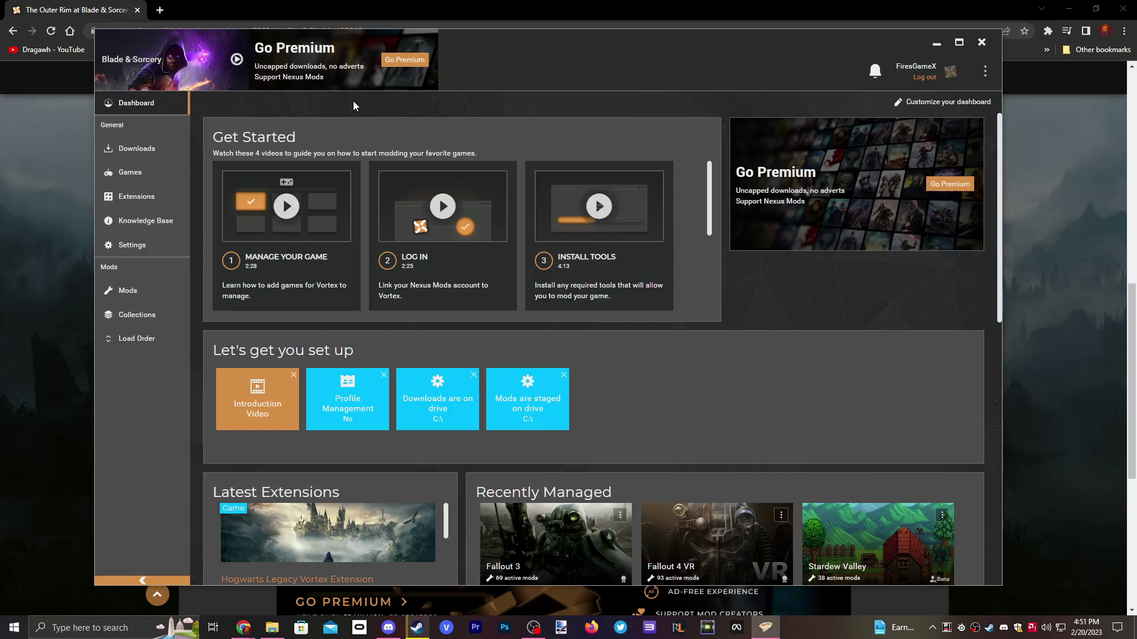
click(353, 6)
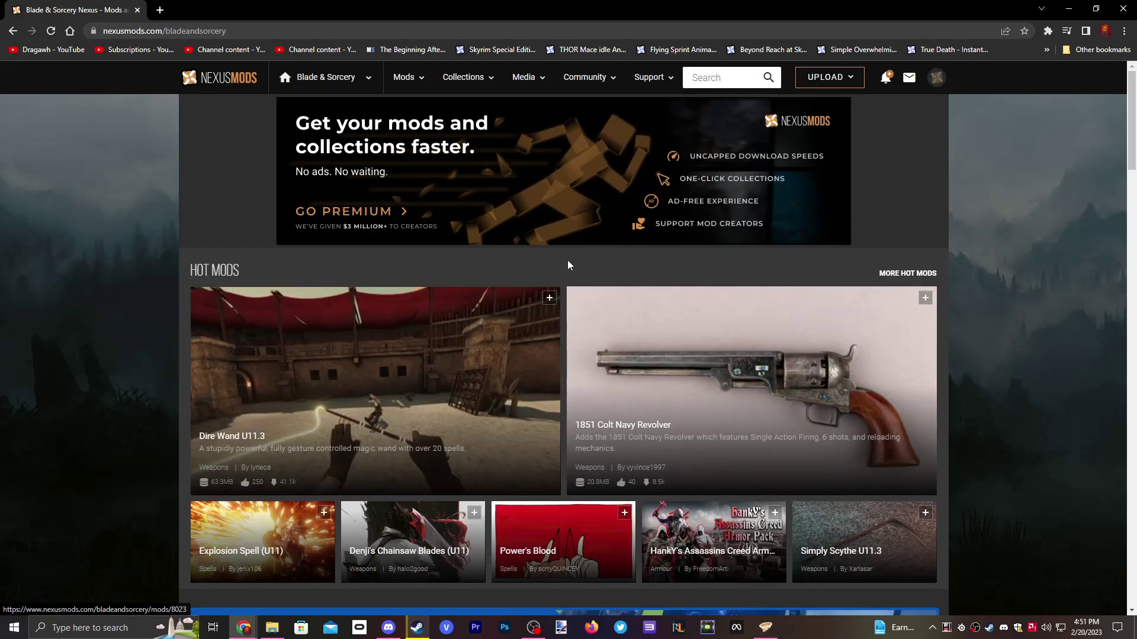
scroll(567, 261, down, 3)
middle_click(739, 182)
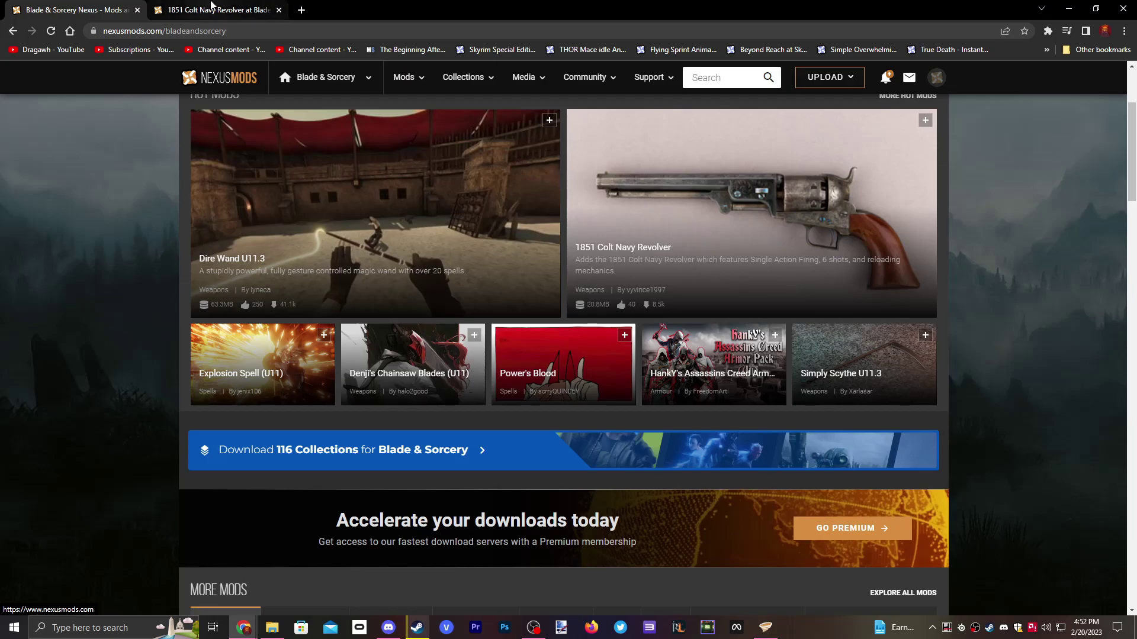
Step: Show the all-time popular mods, open The Outer Rim and choose its Vortex download
scroll(472, 373, down, 3)
scroll(453, 359, down, 1)
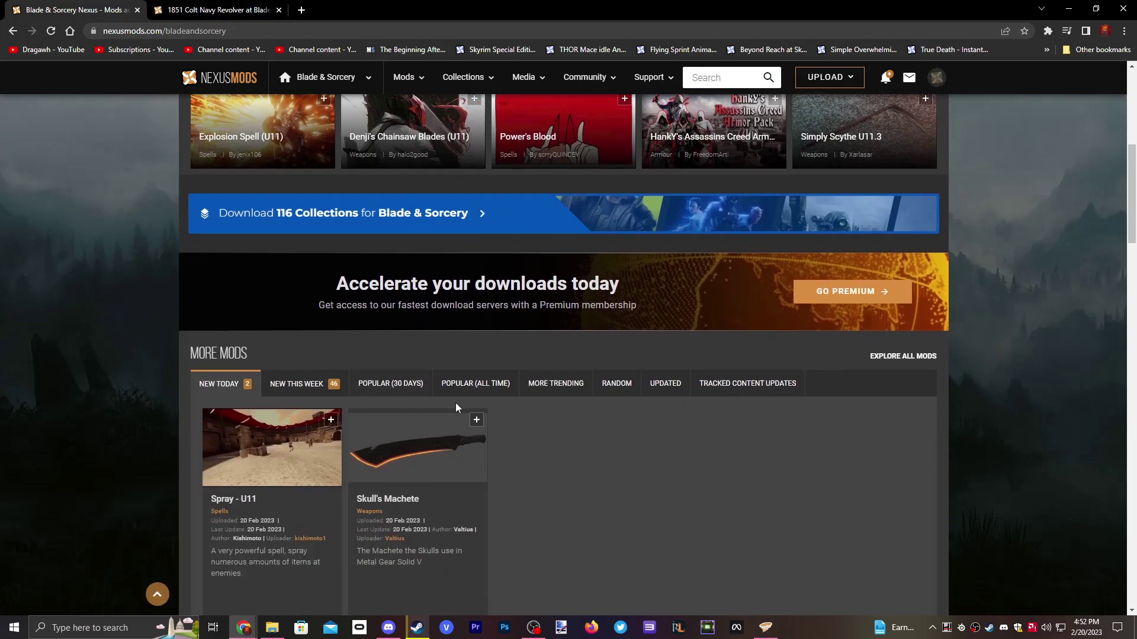
click(463, 389)
scroll(462, 391, down, 1)
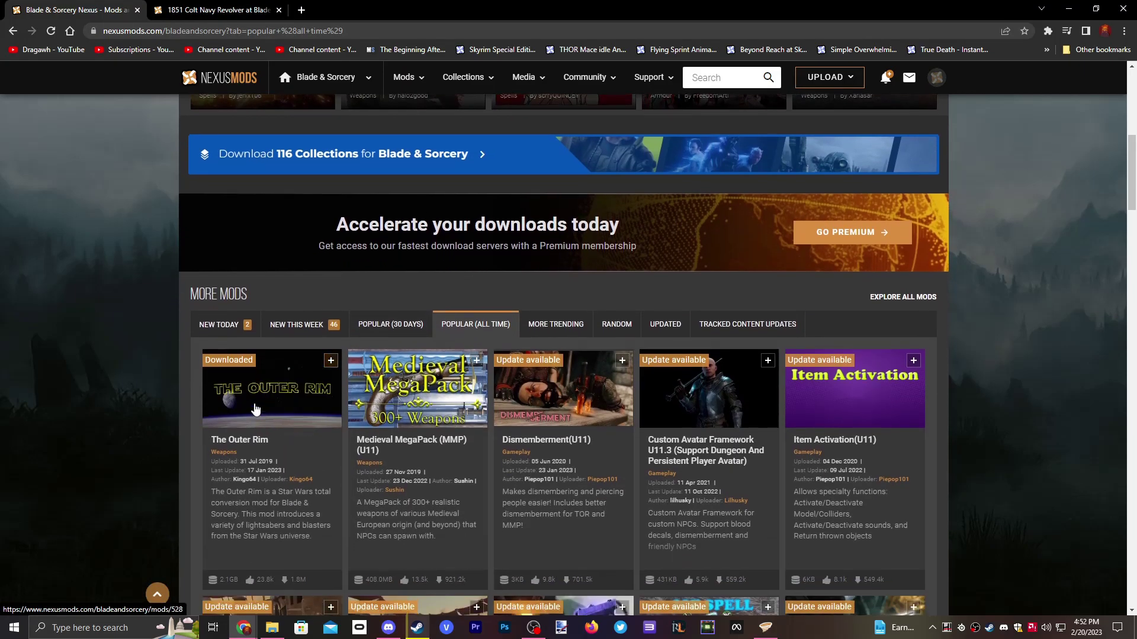
click(268, 381)
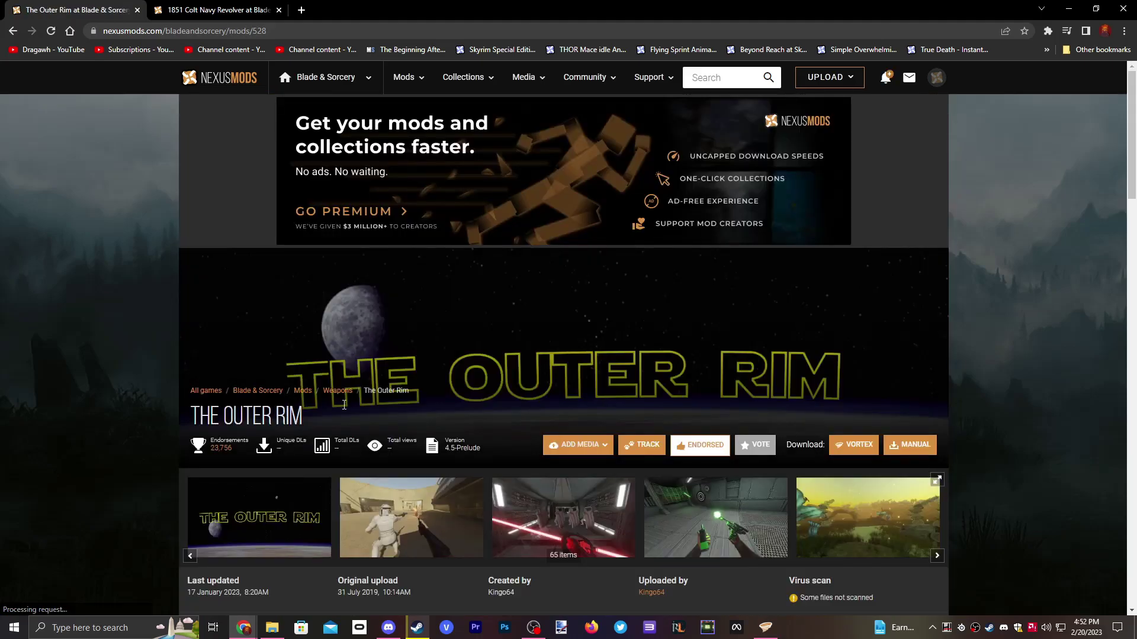
click(857, 448)
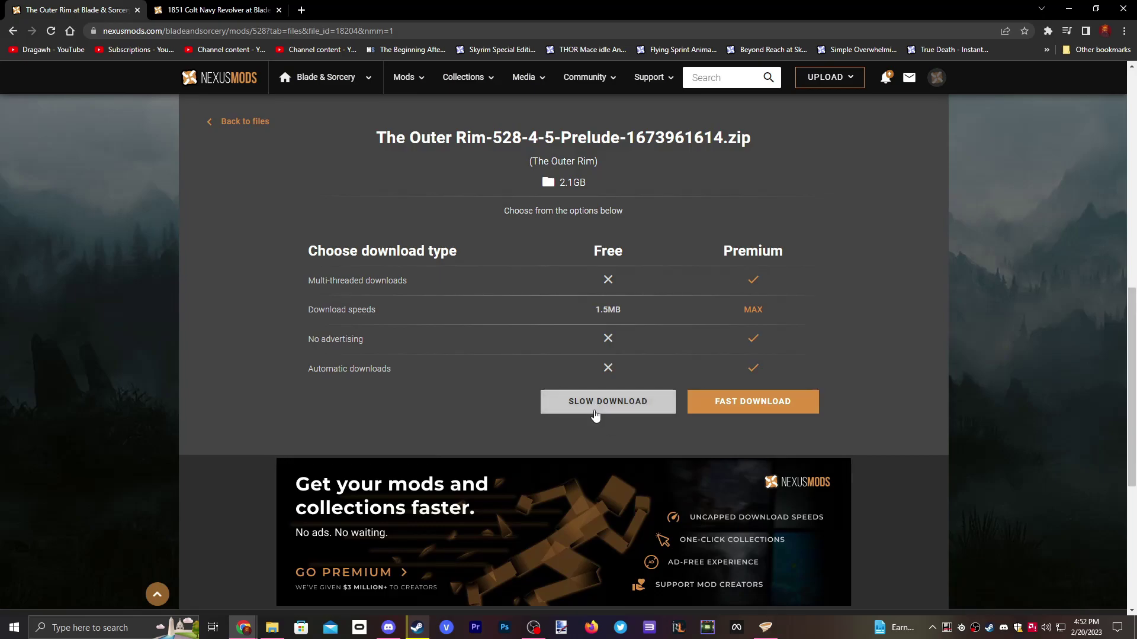
Step: Close The Outer Rim page and request the Vortex download of the 1851 Colt Navy Revolver mod
click(190, 6)
click(129, 10)
click(137, 10)
scroll(817, 414, down, 3)
click(854, 269)
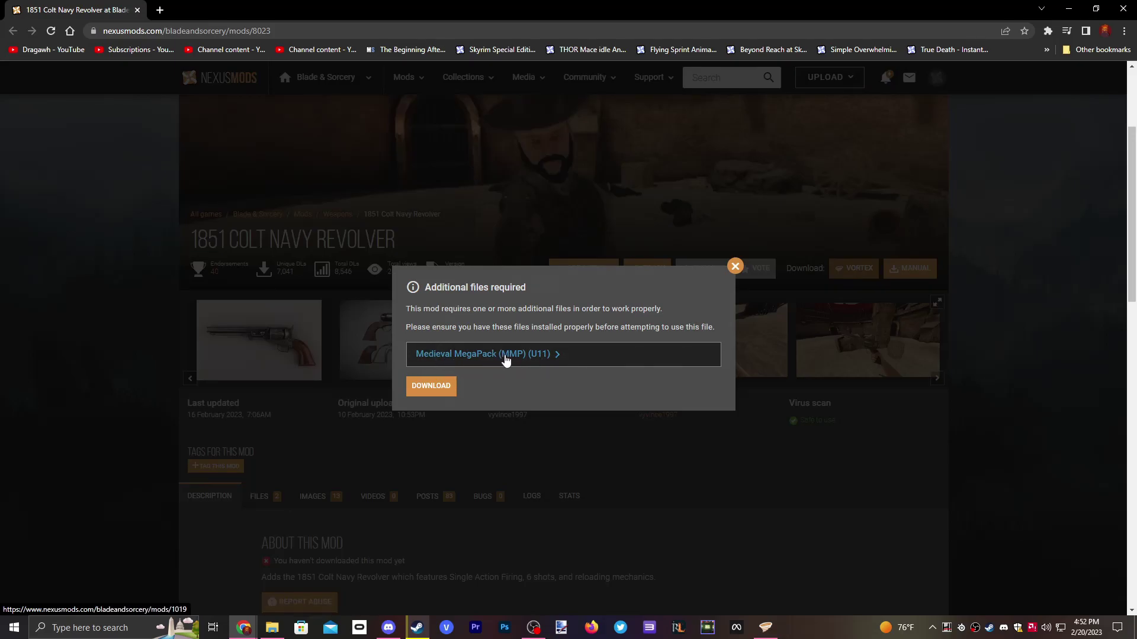
Step: Open the required Medieval MegaPack (MMP) (U11) mod in its own tab and start its slow download through Vortex
click(204, 8)
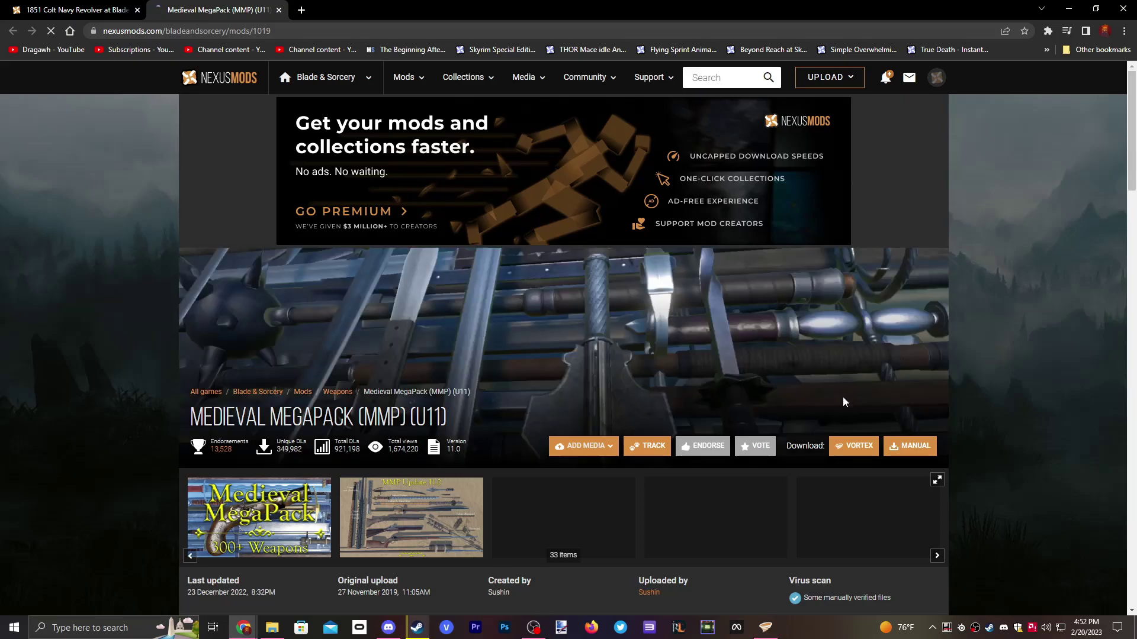
click(858, 448)
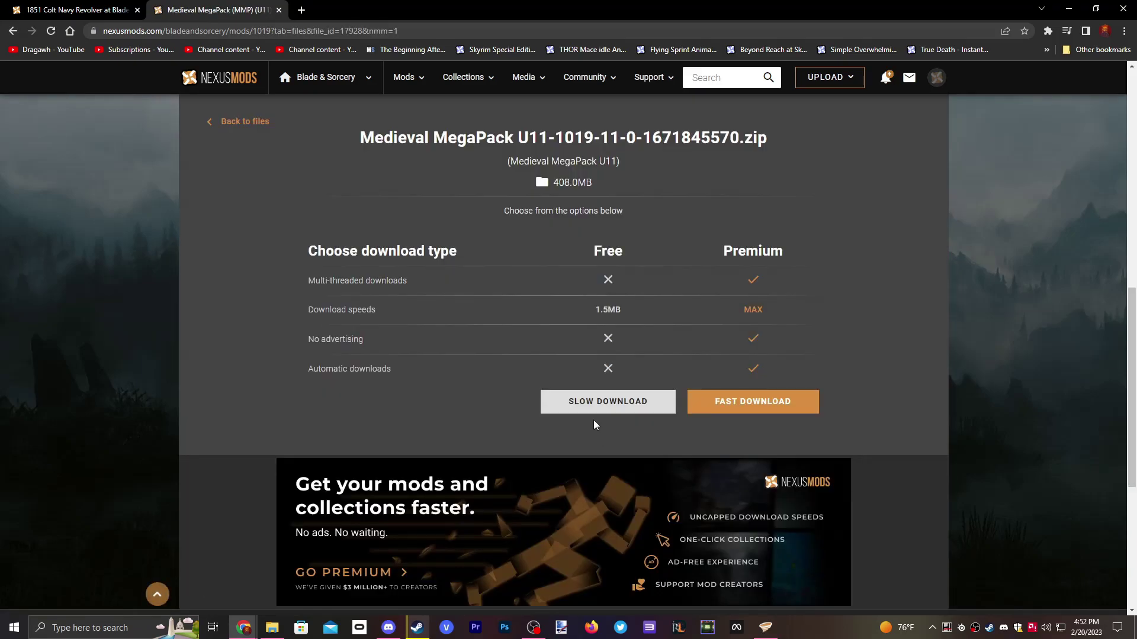
click(601, 405)
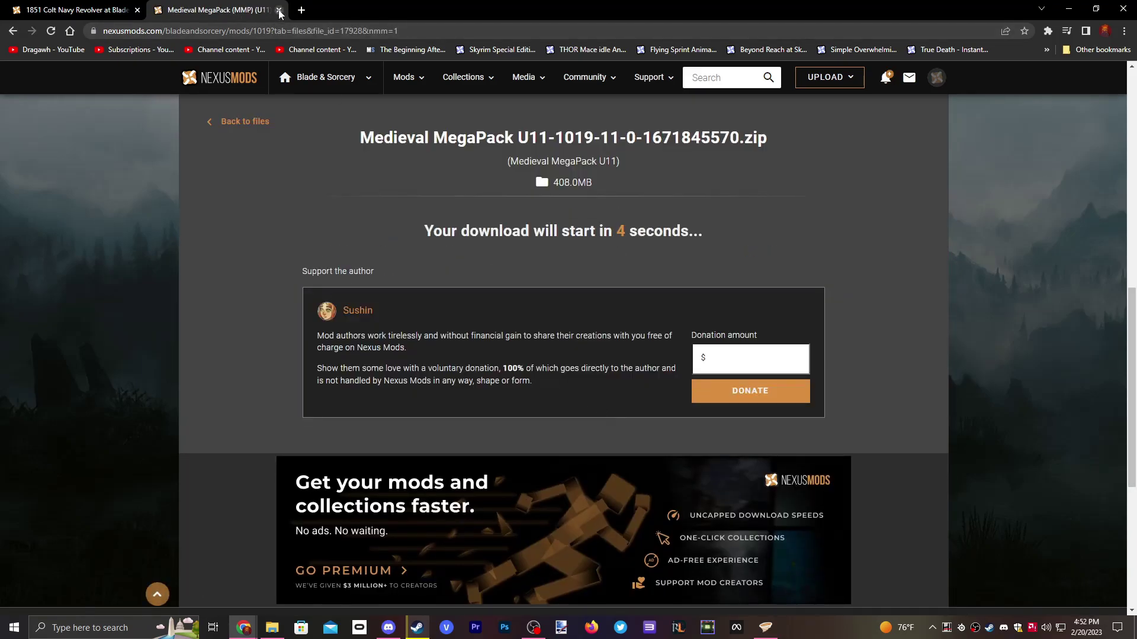
Step: Start the slow download of the Colt Navy Revolver file through Vortex and check both download pages
click(77, 10)
click(434, 387)
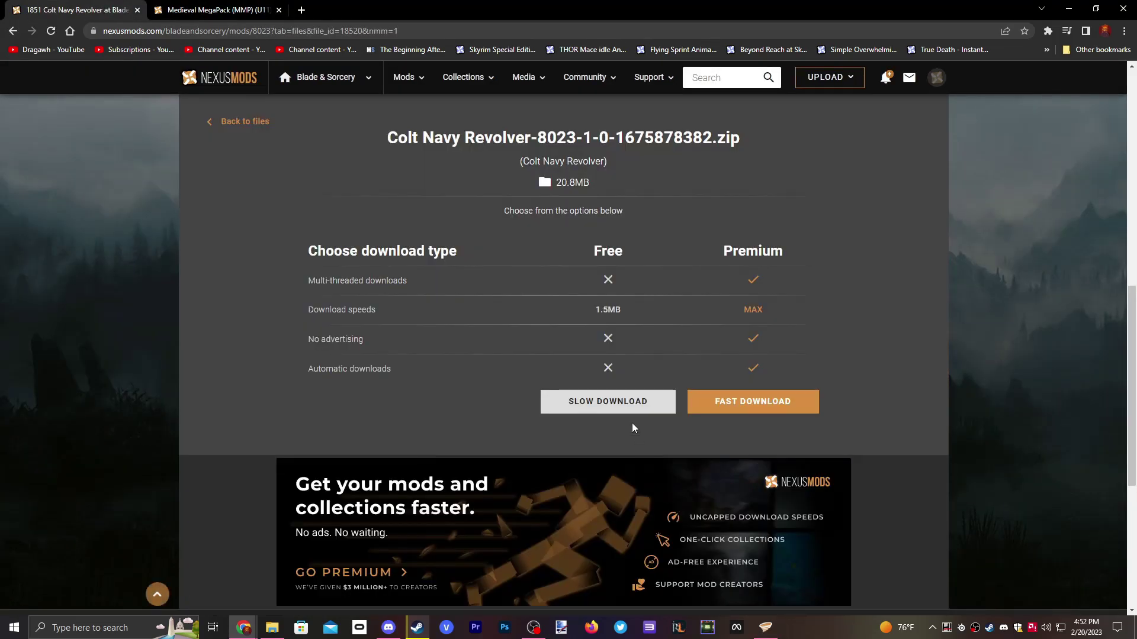
click(629, 403)
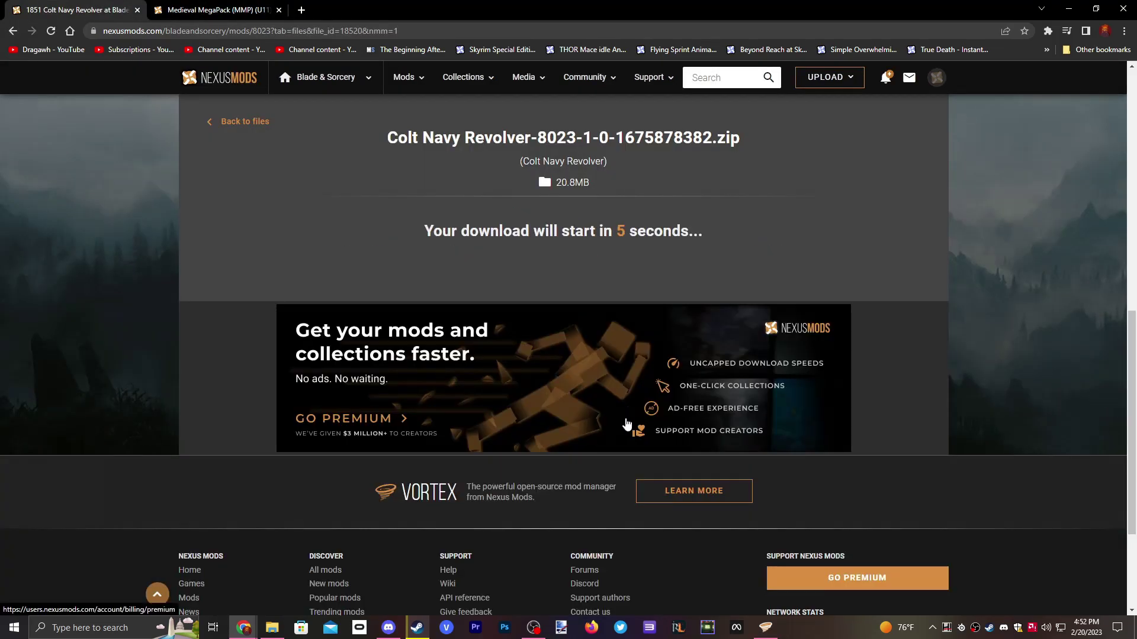
click(239, 5)
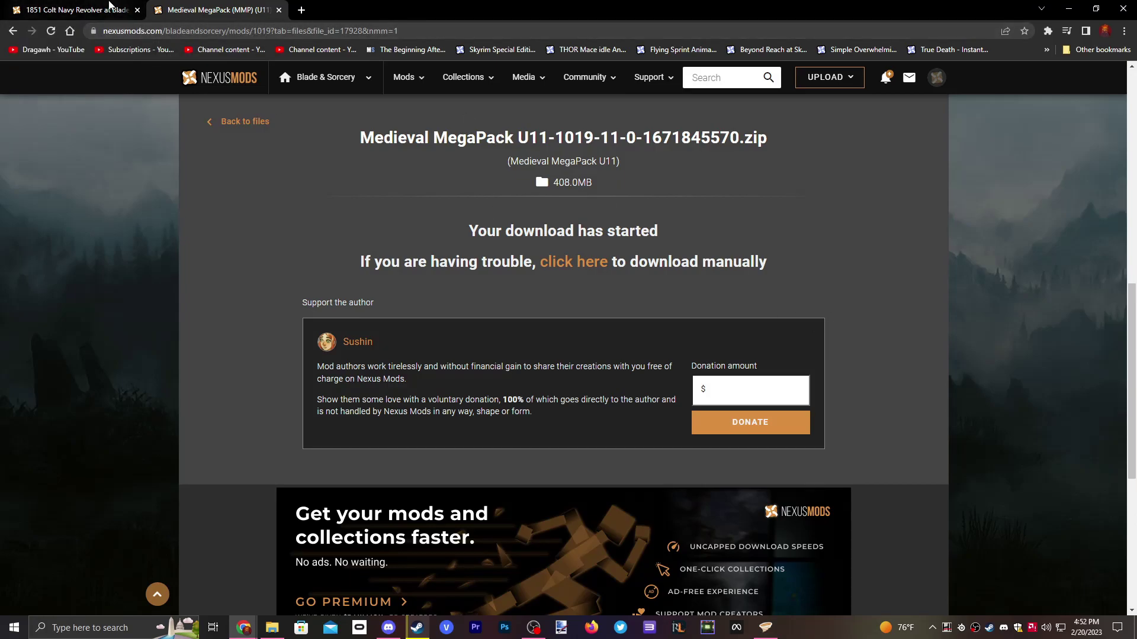
click(110, 4)
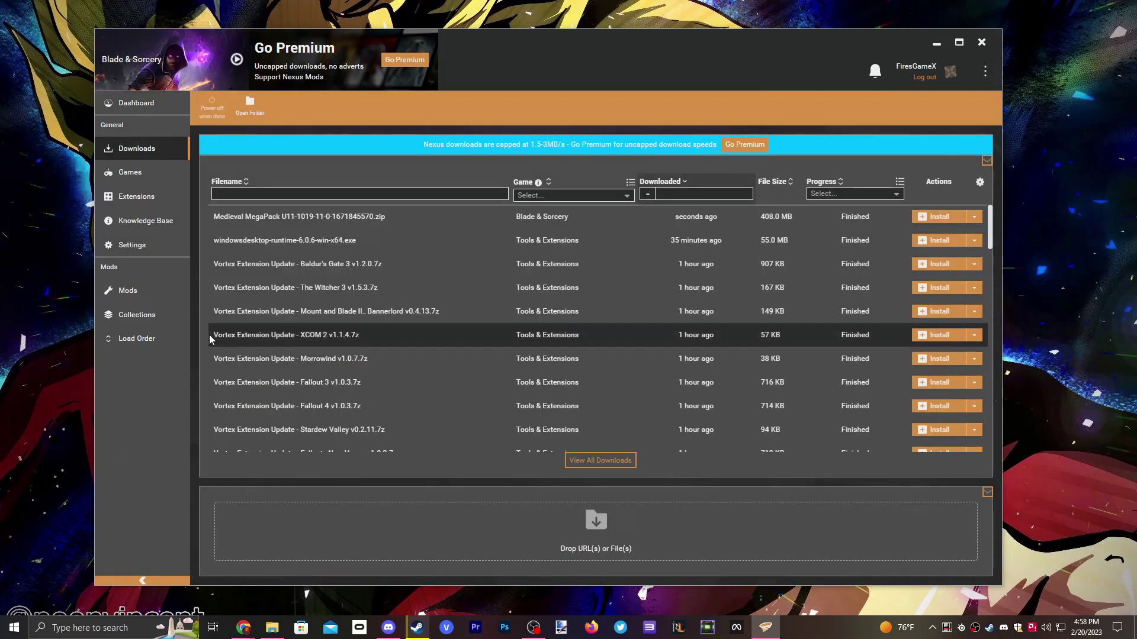
Step: Open the list of Blade & Sorcery mods in Vortex and install Medieval MegaPack U11
click(148, 288)
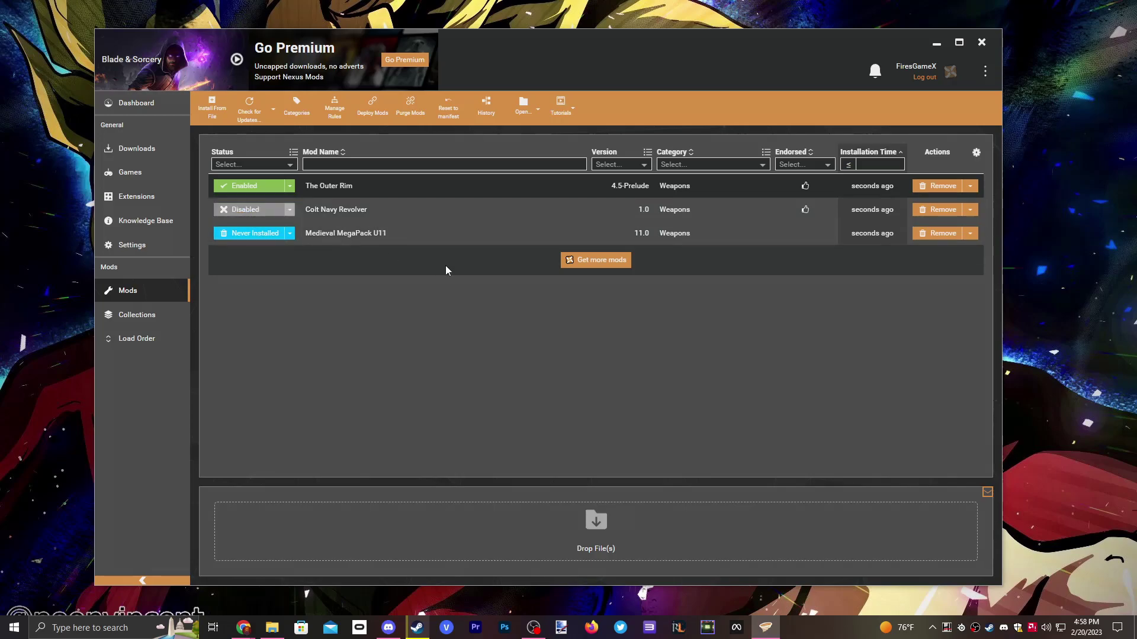
click(245, 234)
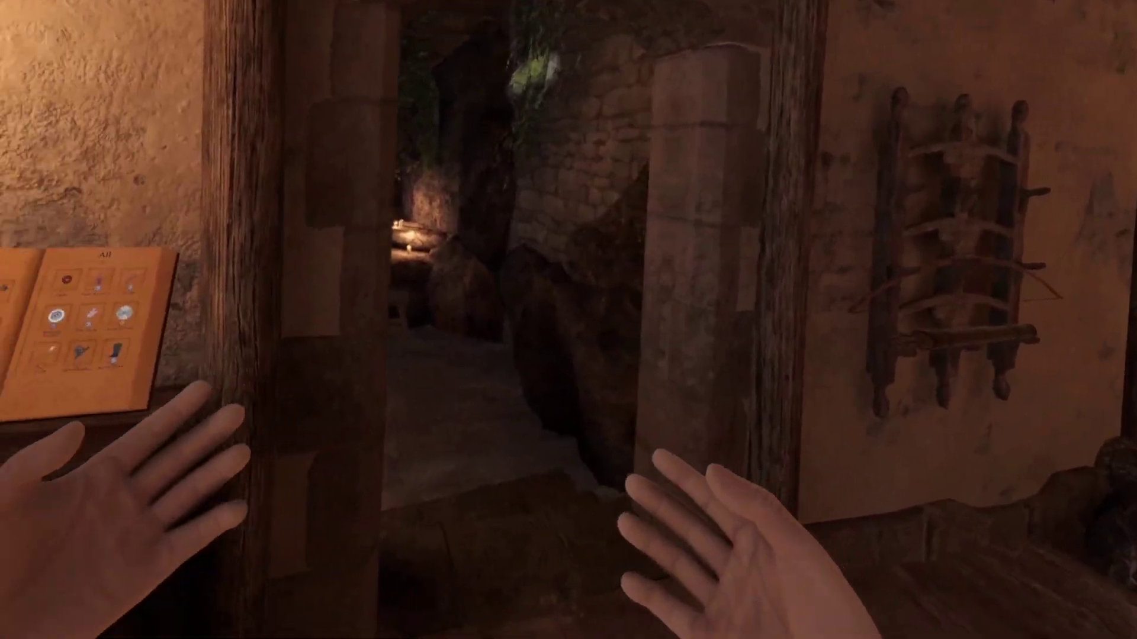
click(373, 264)
click(520, 229)
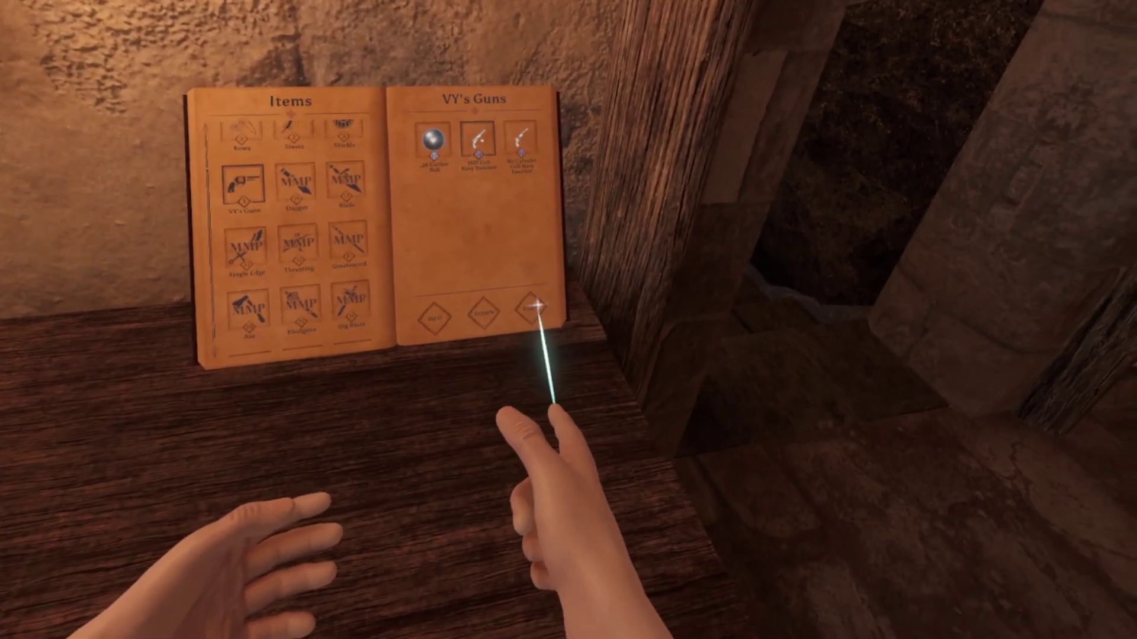
click(533, 308)
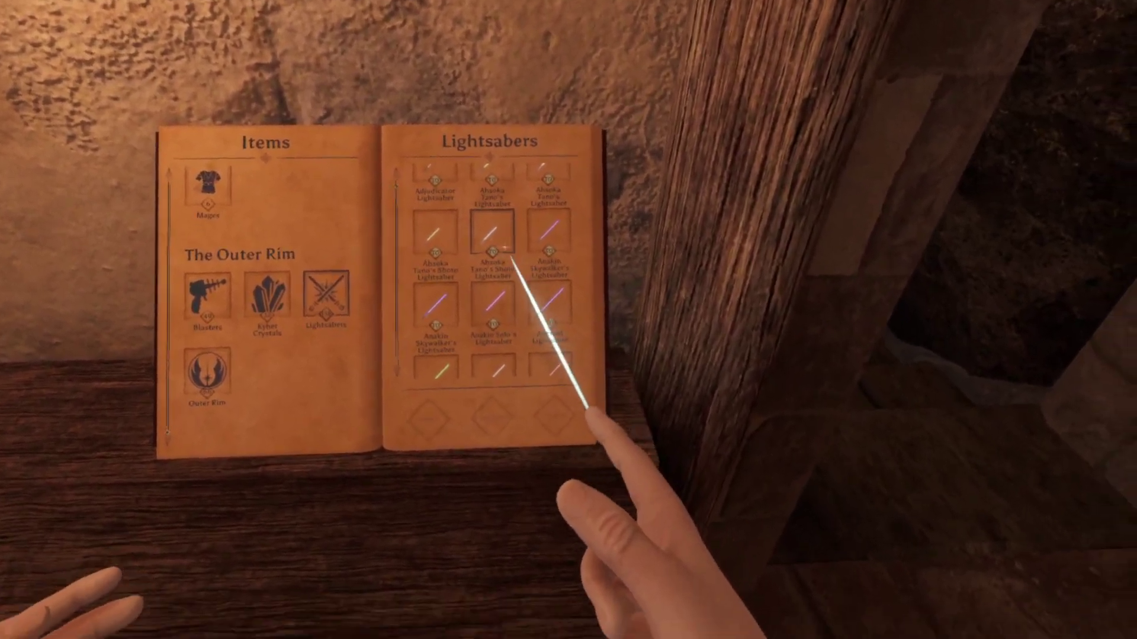
scroll(573, 232, down, 2)
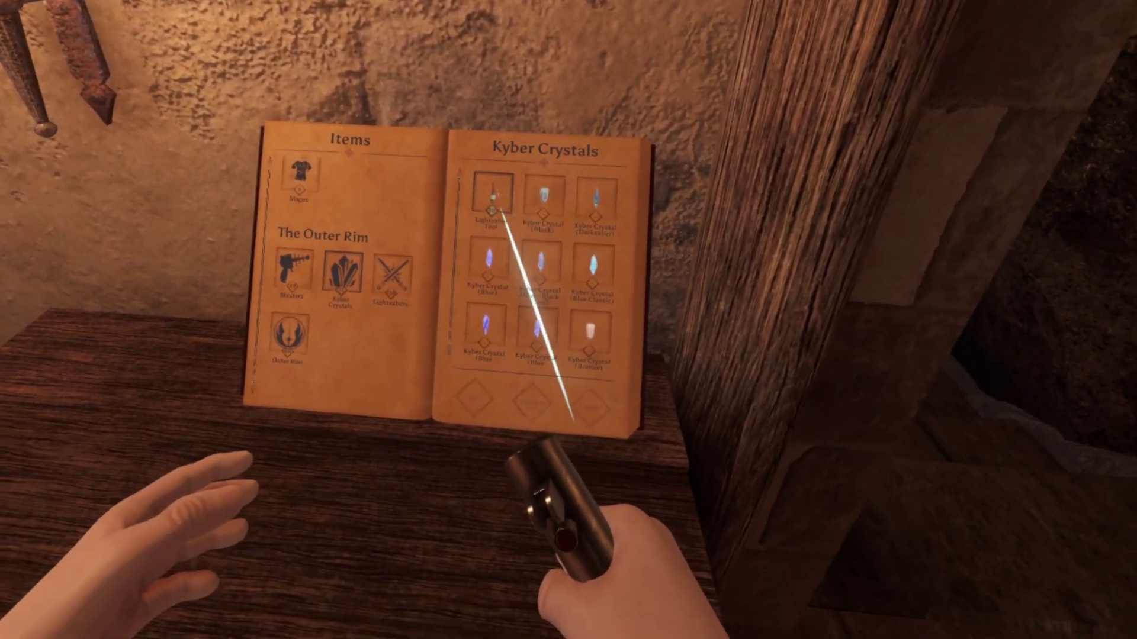
click(493, 199)
scroll(514, 264, down, 6)
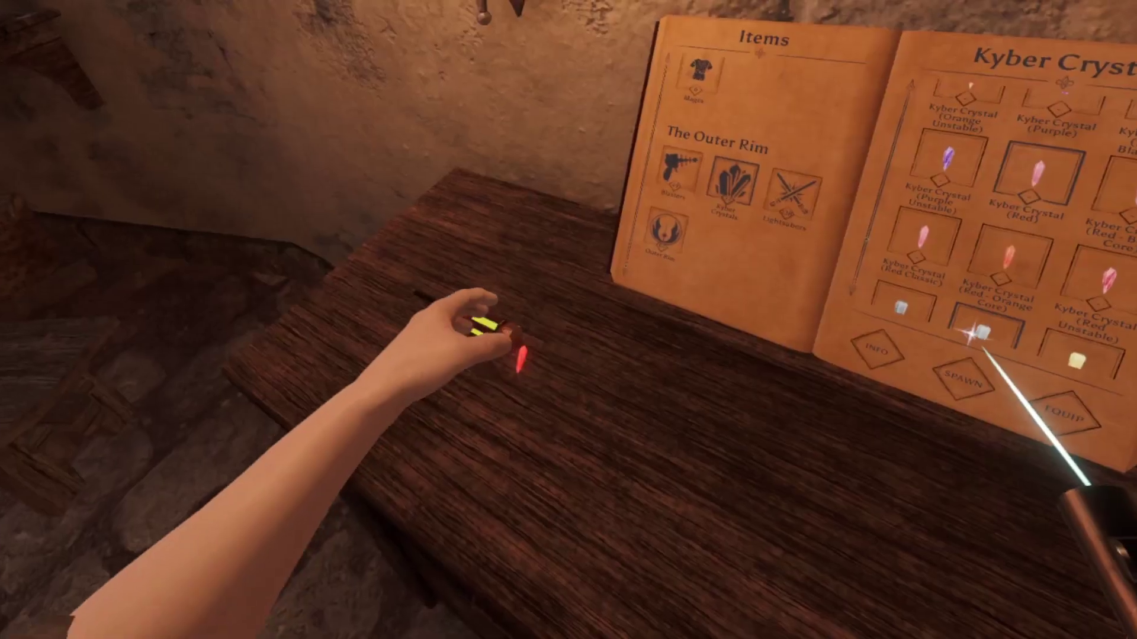